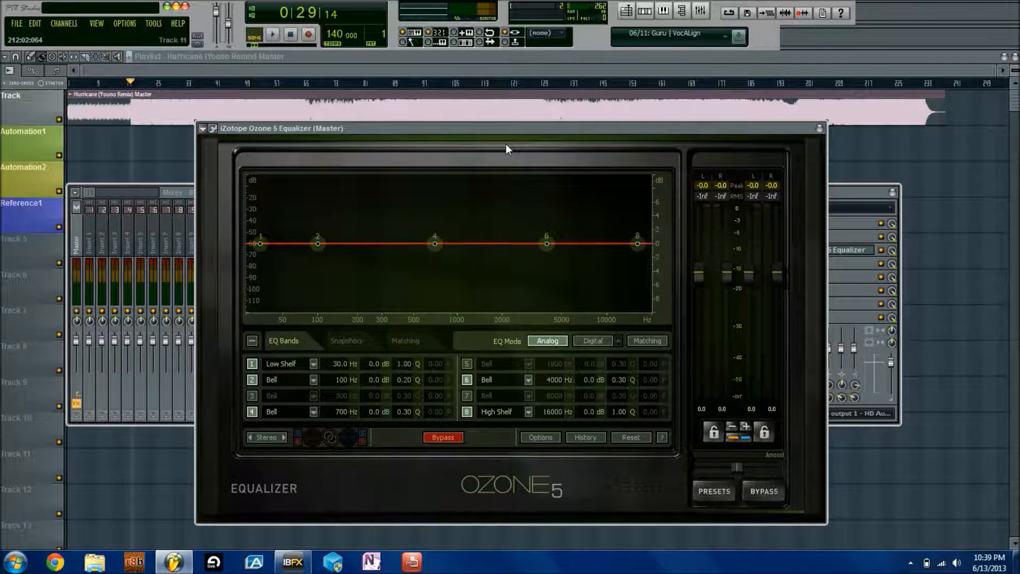
Drag the Ozone 5 Equalizer window down and back up, then left over the FL Studio mixer
left_click_drag(521, 128, 521, 165)
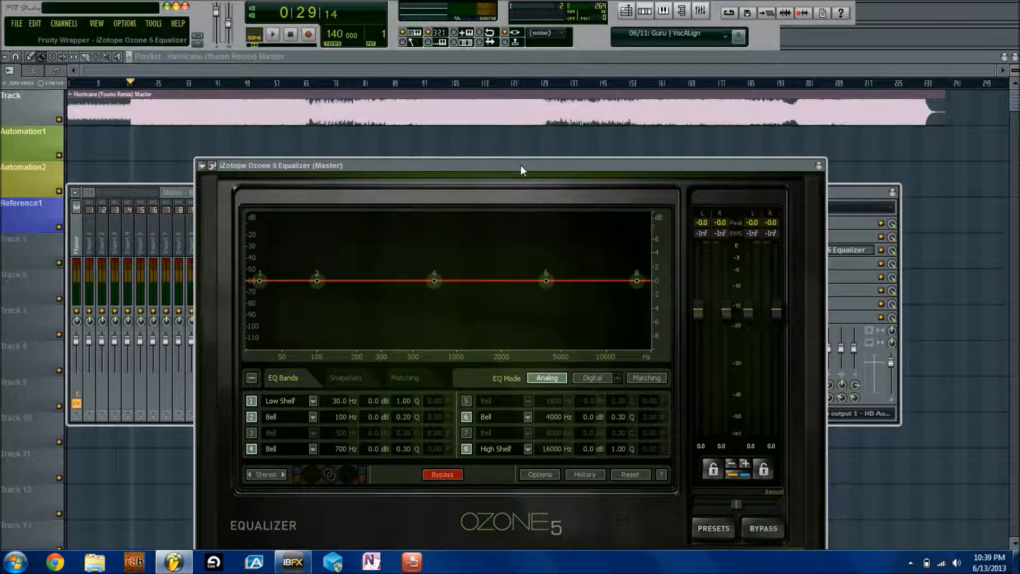
left_click_drag(521, 165, 521, 133)
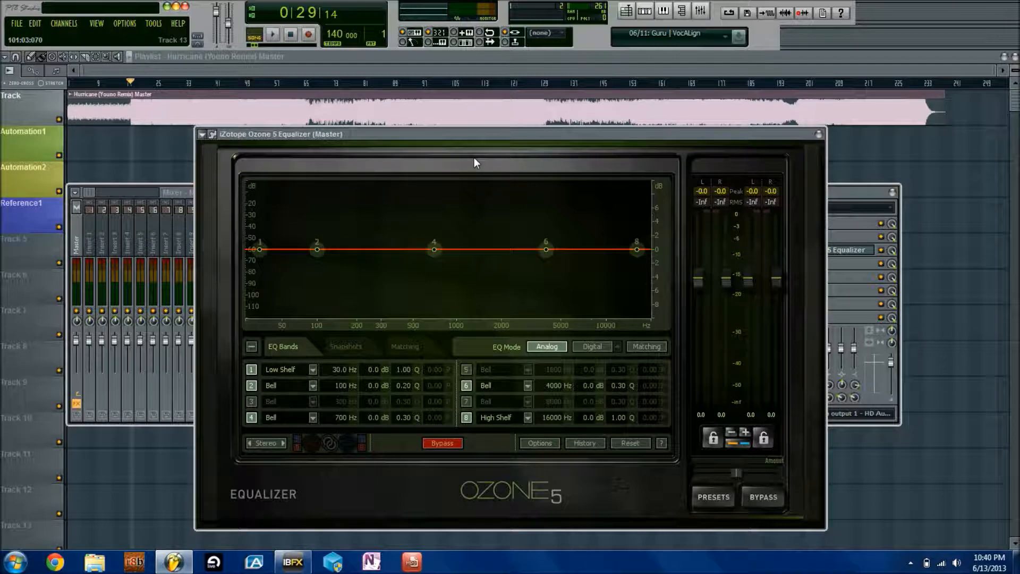
left_click_drag(496, 137, 454, 139)
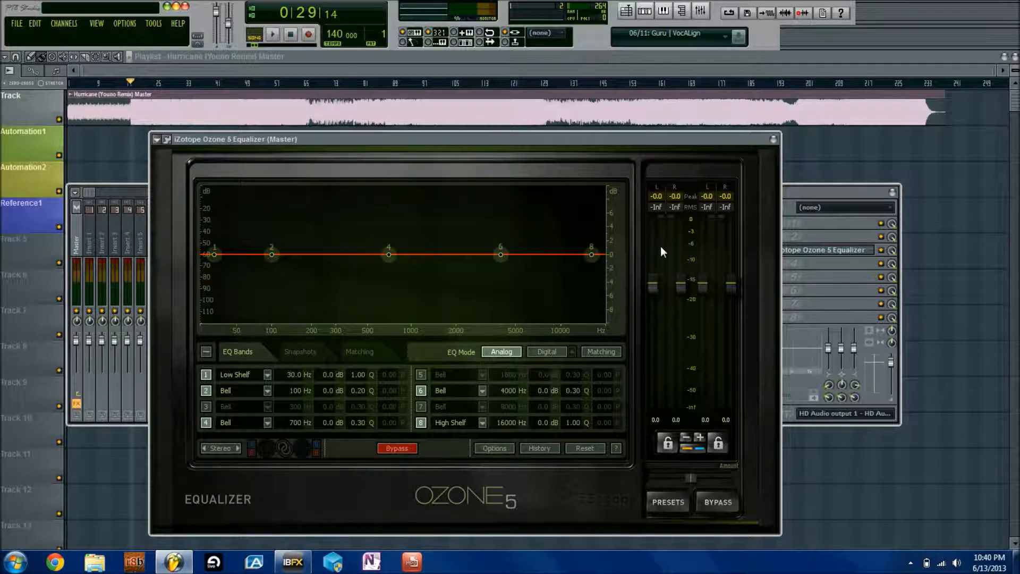
Try input gain +1.6 dB and output +3.7 dB, reset both to 0.0 dB, then show presets
mouse_move(655, 285)
left_mouse_down()
mouse_move(642, 300)
mouse_move(643, 276)
left_mouse_up()
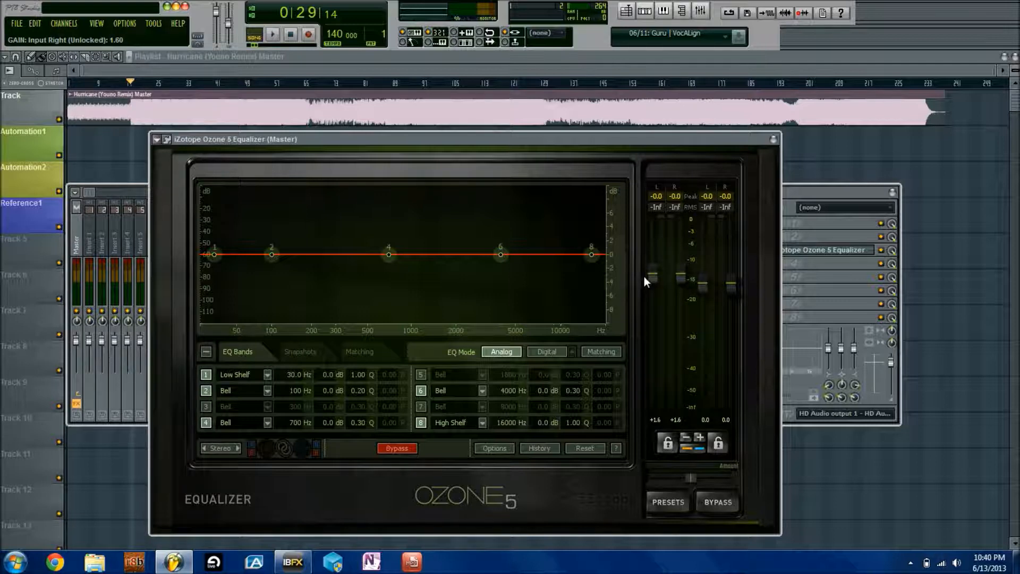
left_click(653, 280, "ctrl")
left_click_drag(702, 281, 713, 263)
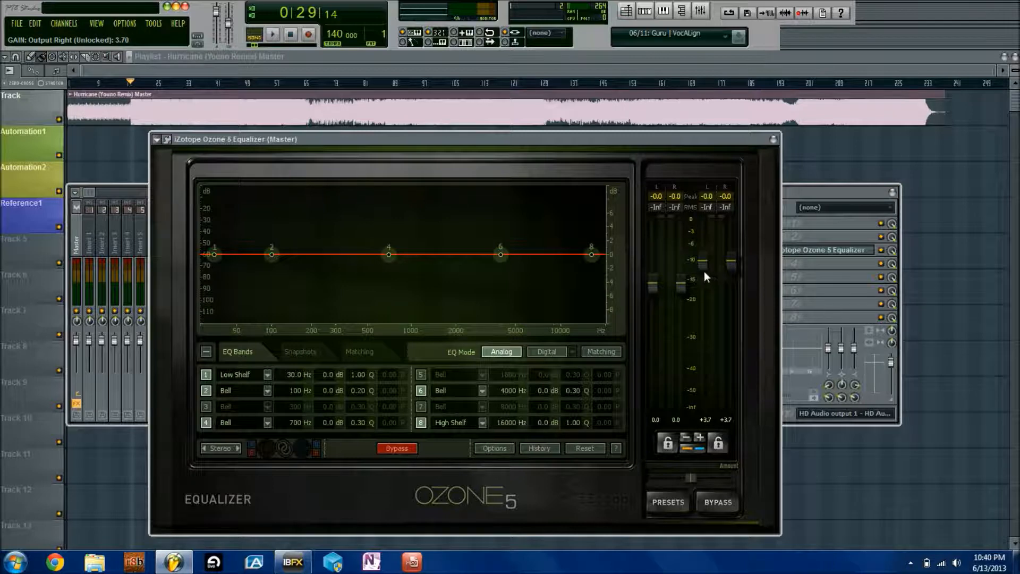
left_click(702, 261, "ctrl")
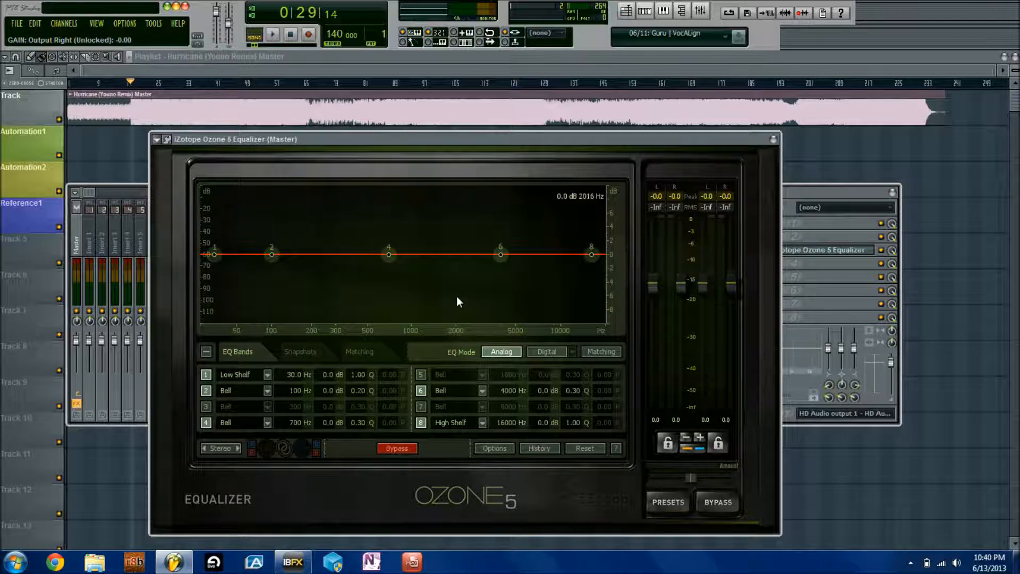
left_click(678, 503)
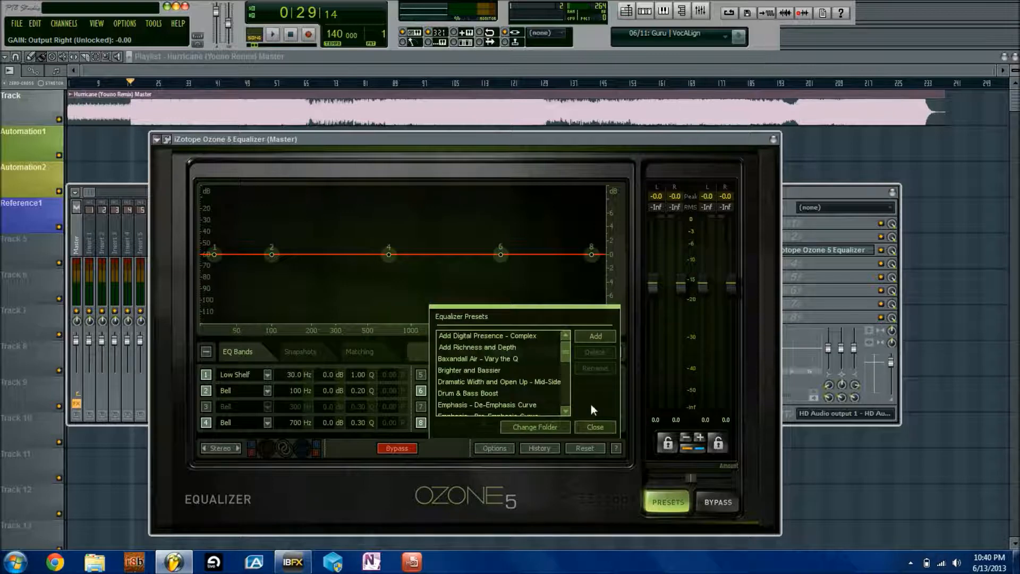
Load the 'Baxandall Air - Vary the Q' preset from the equalizer presets list
left_click(594, 427)
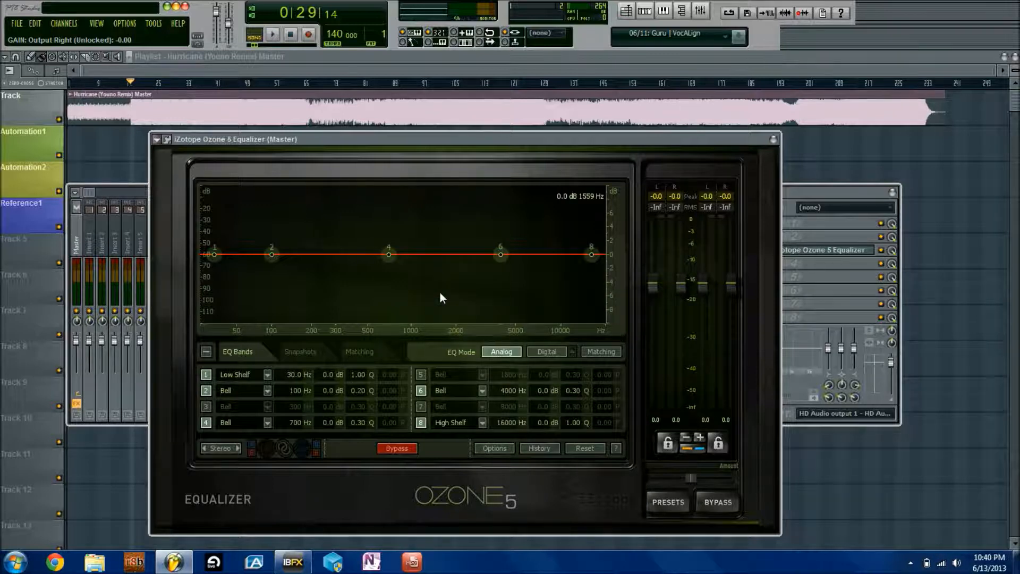
left_click(668, 502)
scroll(531, 369, "down", 1)
left_click_drag(566, 360, 566, 352)
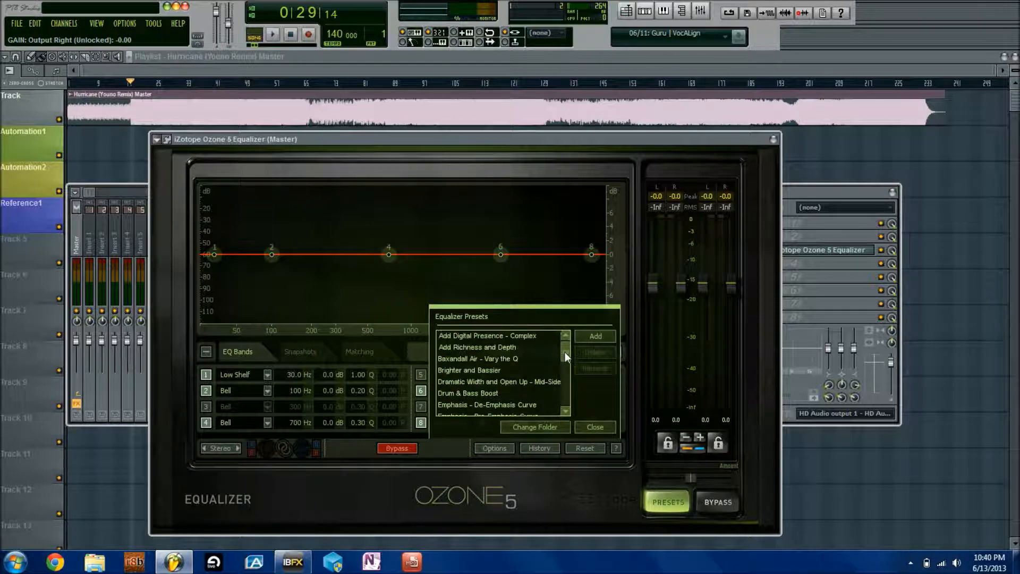
left_click(505, 357)
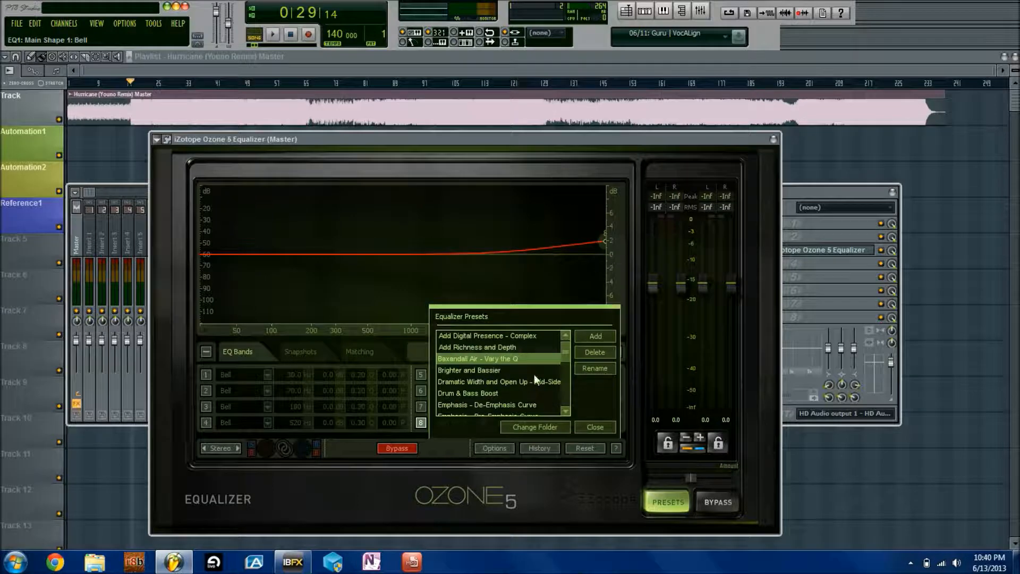
Reset band 8's high shelf to flat at 16000 Hz and enable bands 1 through 7
left_click(594, 426)
double_click(602, 241)
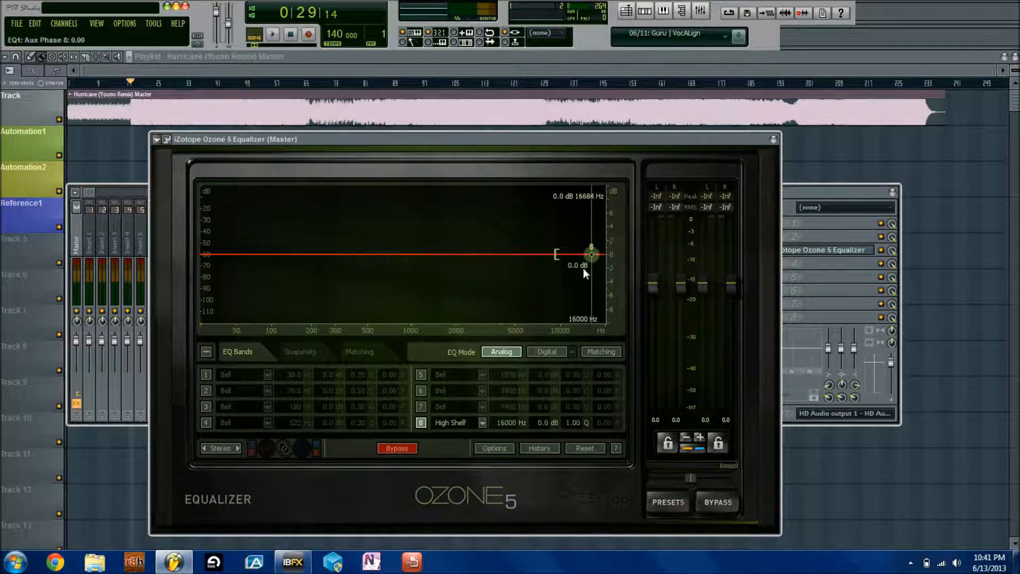
left_click(422, 390)
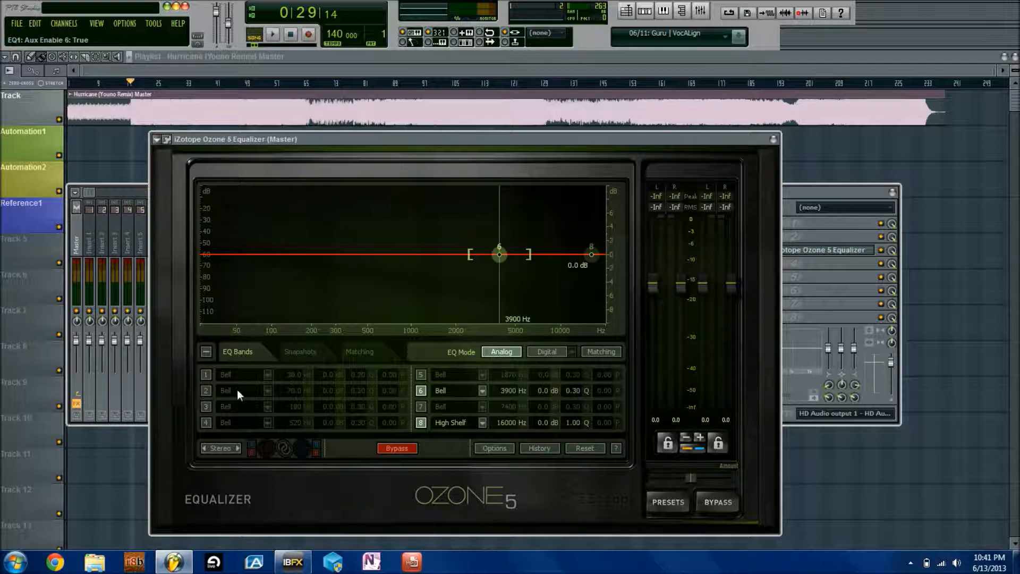
left_click(419, 375)
left_click(206, 375)
left_click(206, 390)
left_click(206, 407)
left_click(206, 423)
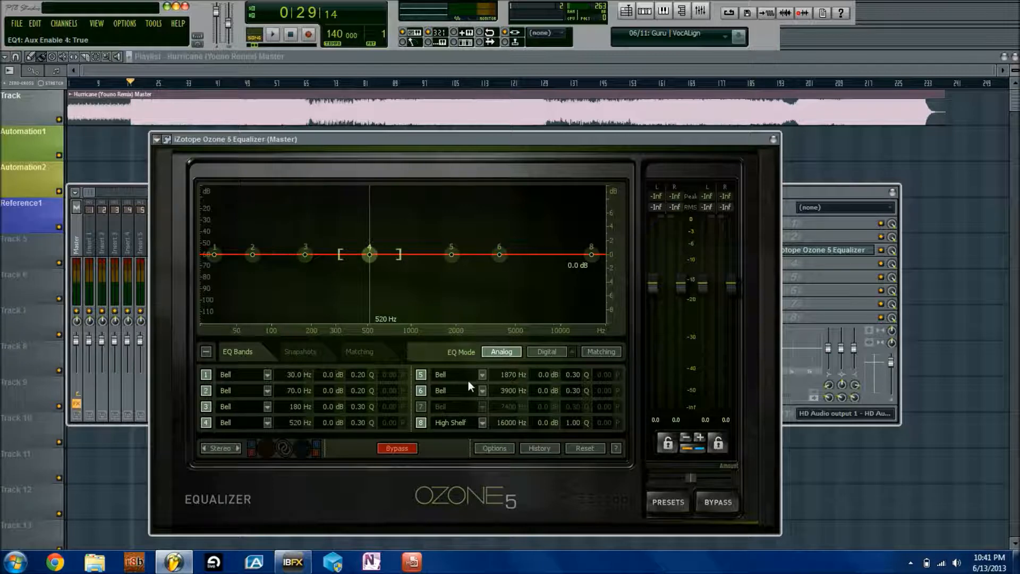
left_click(420, 407)
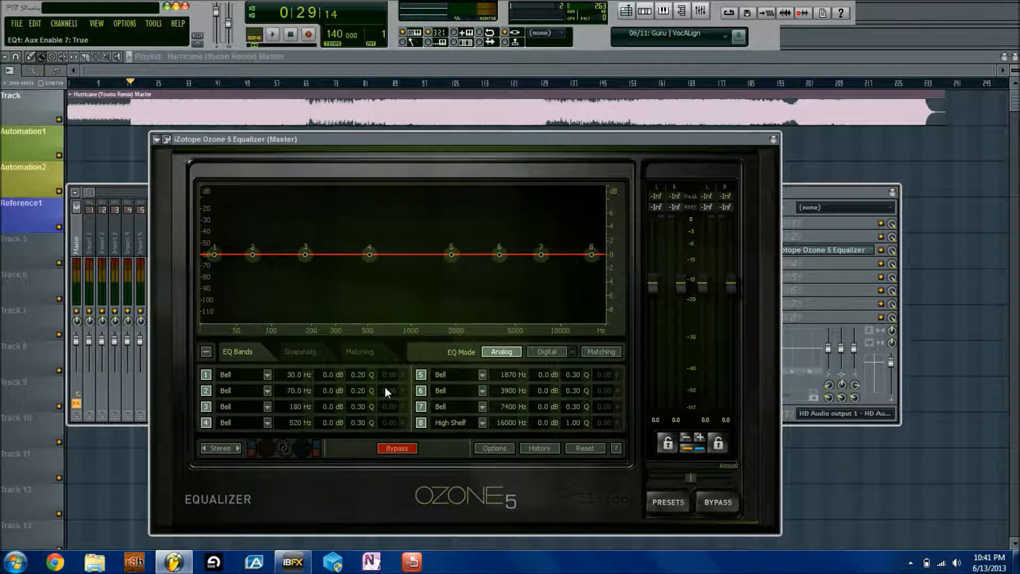
Set band 2 to 100 Hz, trying a 12 dB boost before returning its gain to 0 dB
double_click(298, 392)
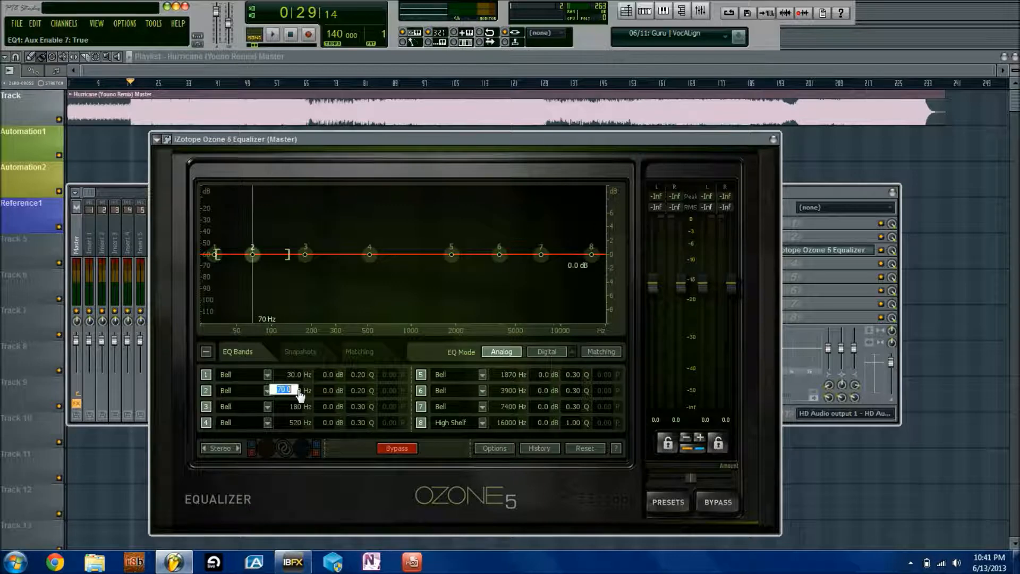
type("100")
key("Return")
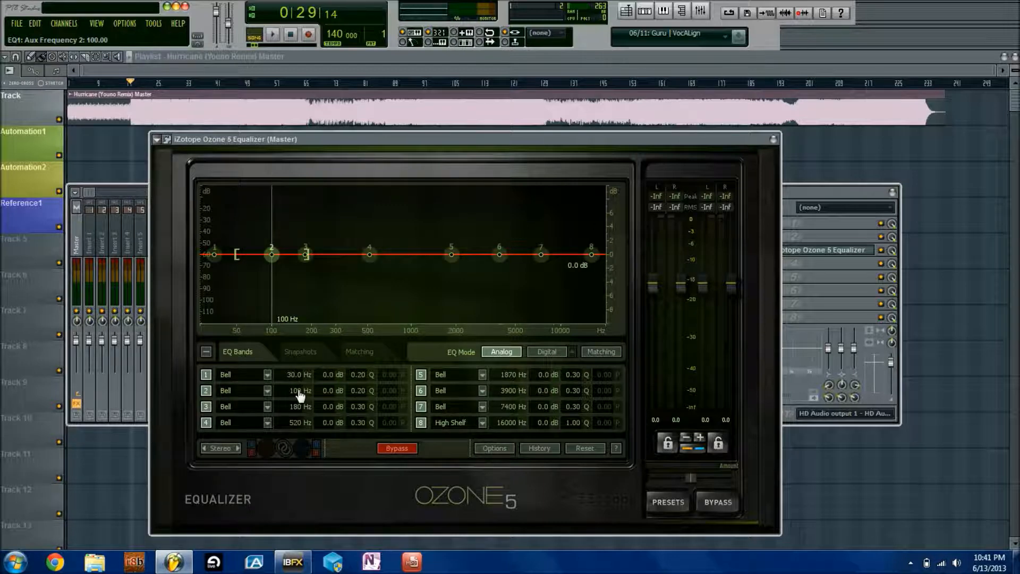
double_click(326, 392)
type("12")
key("Return")
double_click(327, 393)
type("0")
key("Return")
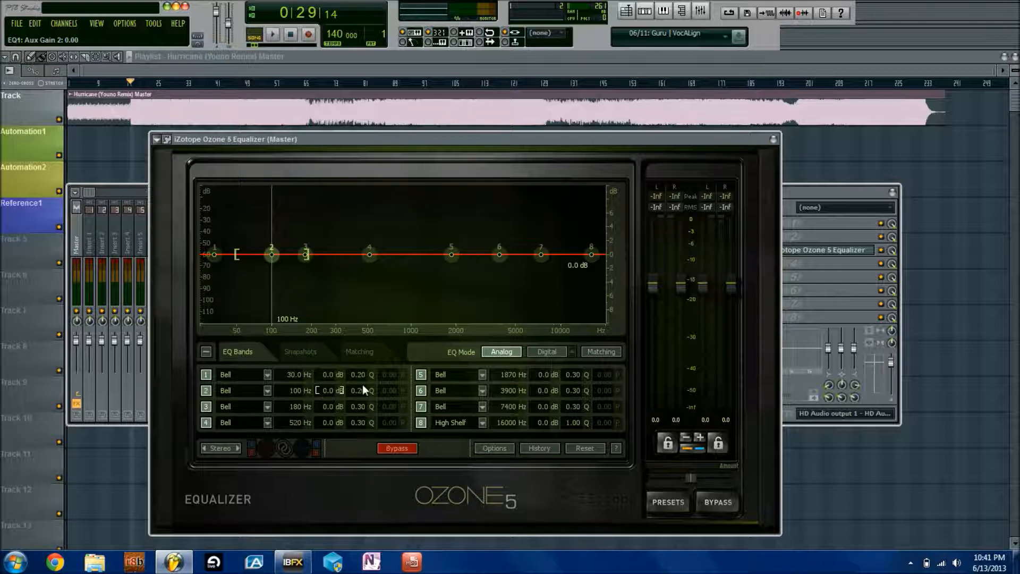
Adjust band 2's Q on its node, ending at 0.45
mouse_move(364, 392)
left_mouse_down()
mouse_move(358, 417)
mouse_move(352, 389)
left_mouse_up()
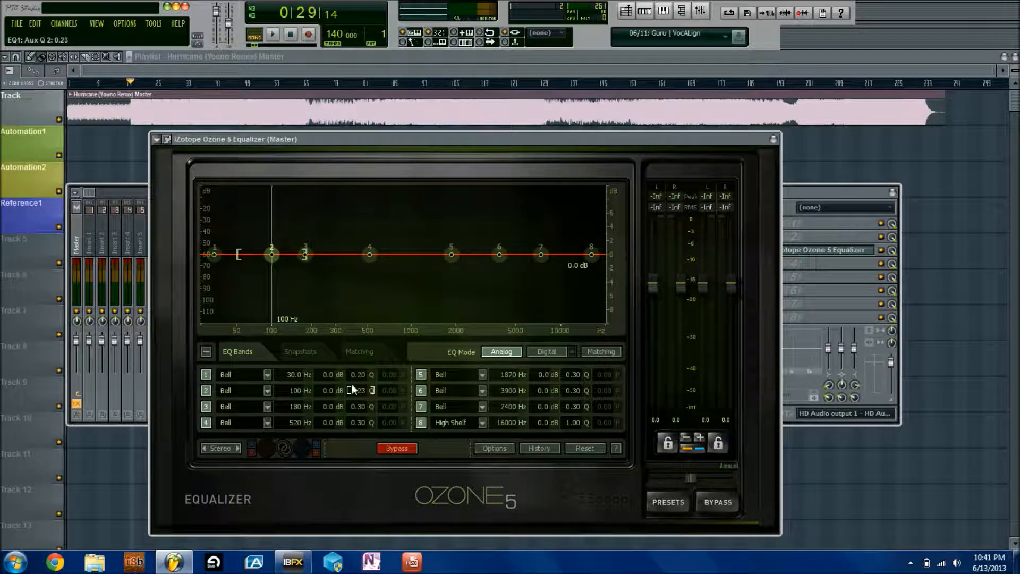
scroll(275, 256, "up", 4)
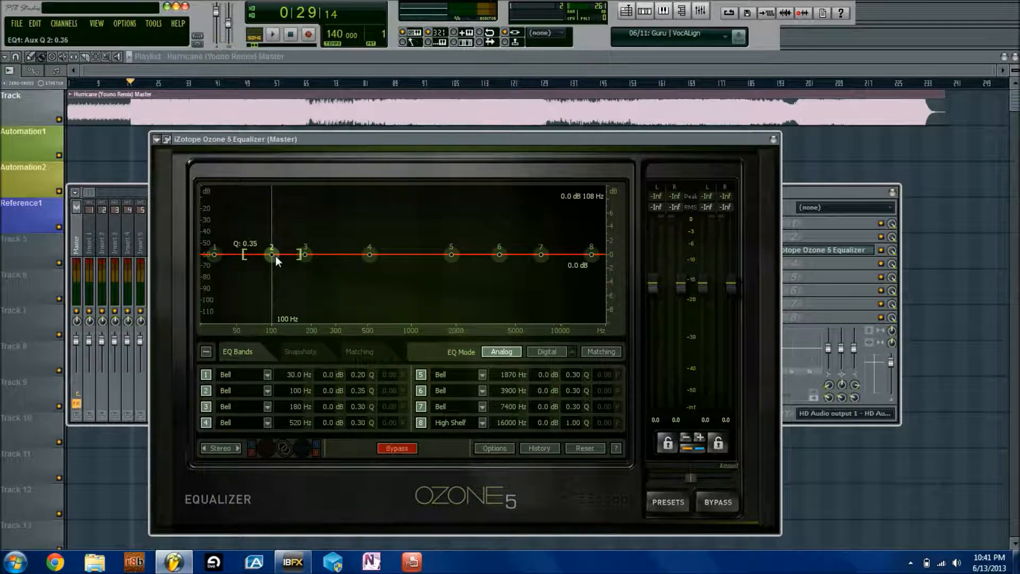
scroll(275, 256, "up", 4)
Show the Snapshots page and scroll over band 2's node to return its Q to 0.20
left_click(298, 356)
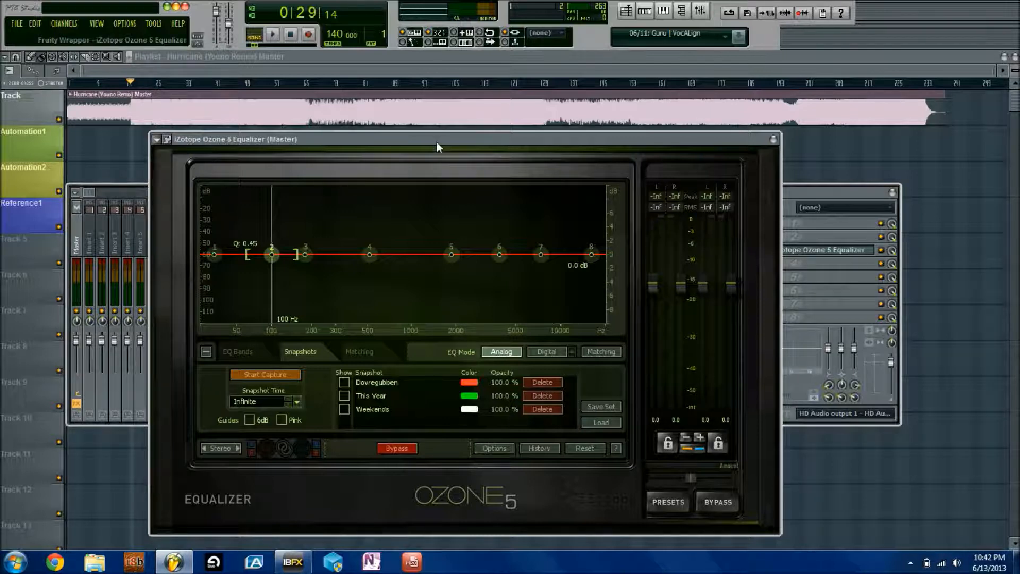
scroll(273, 253, "up", 4)
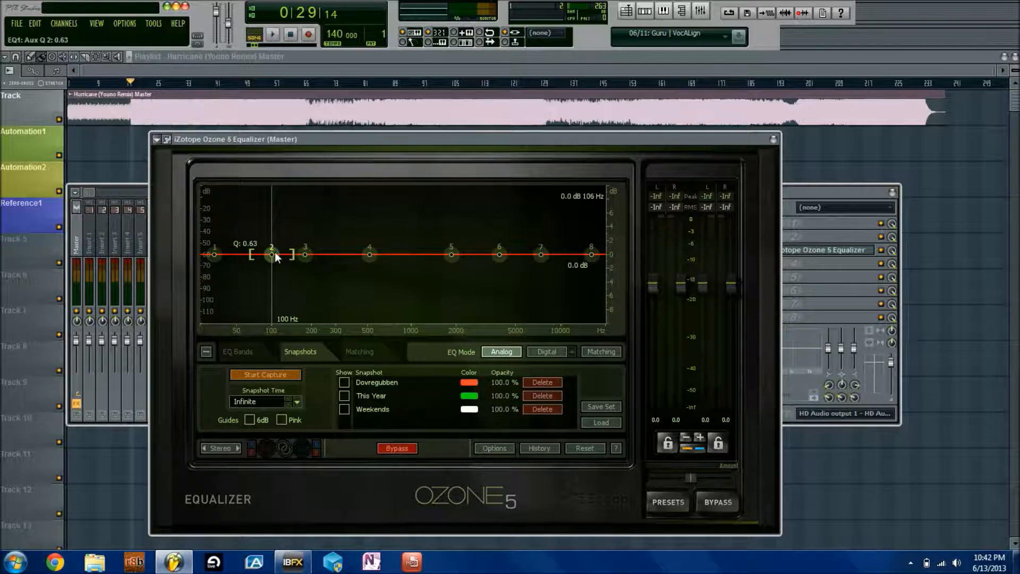
scroll(274, 251, "down", 3)
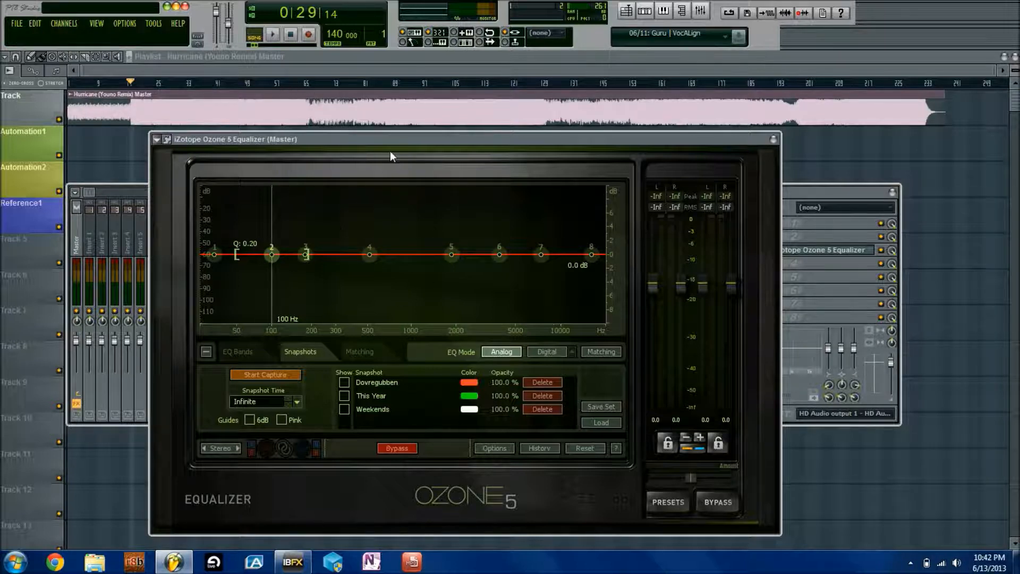
left_click(344, 382)
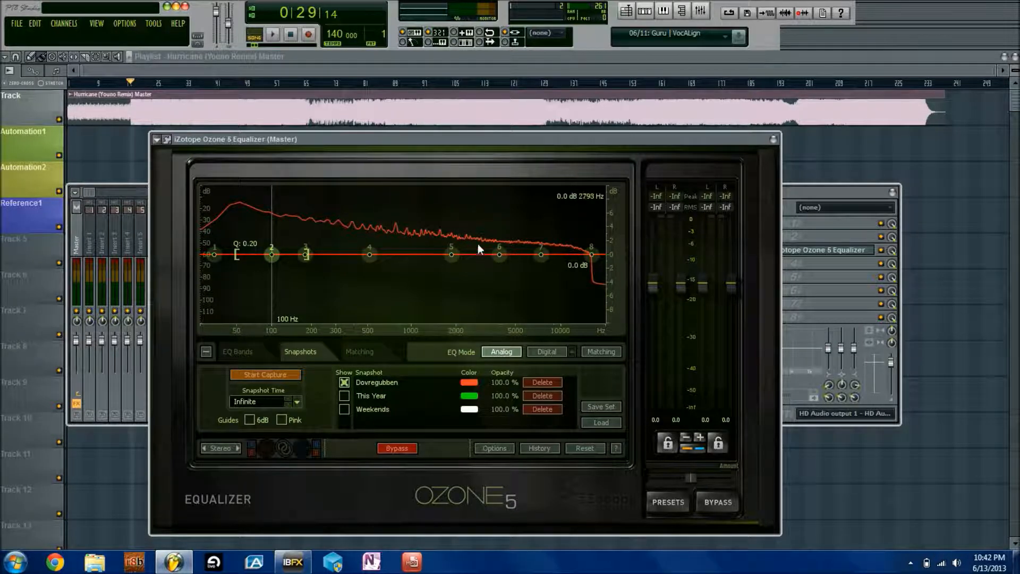
left_click(344, 382)
left_click(345, 395)
left_click(344, 382)
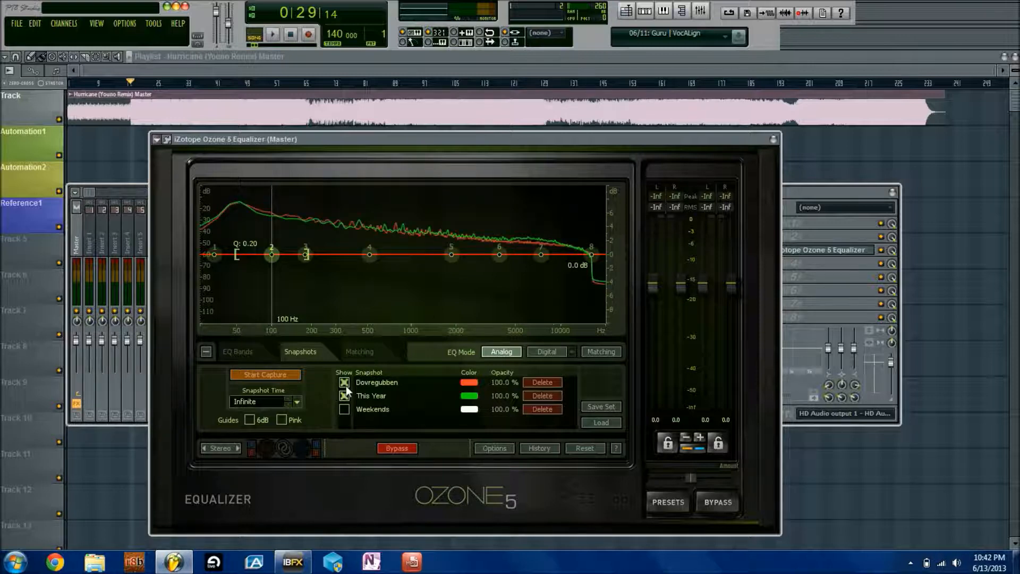
left_click(345, 383)
left_click(345, 408)
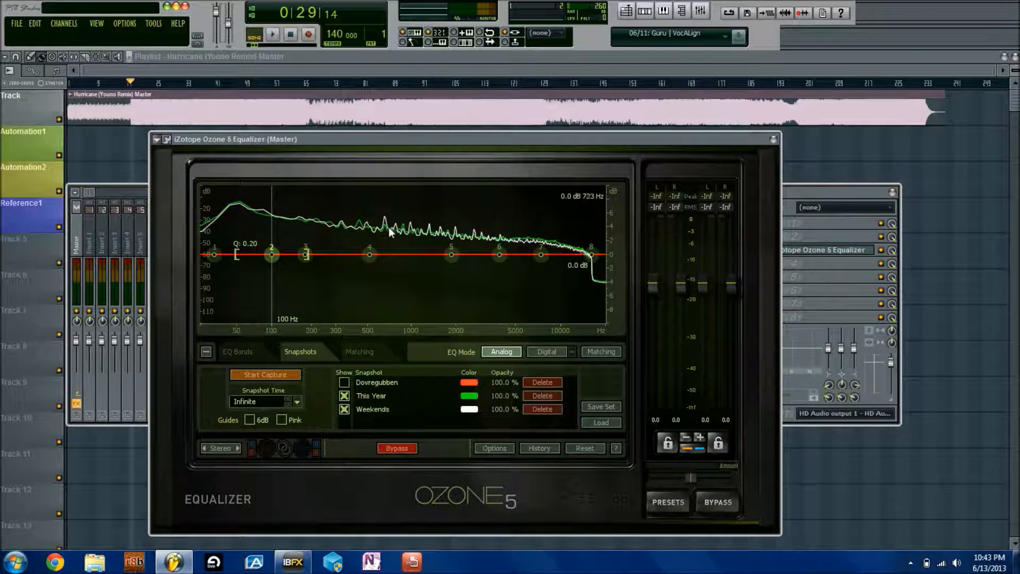
left_click(345, 408)
left_click(345, 396)
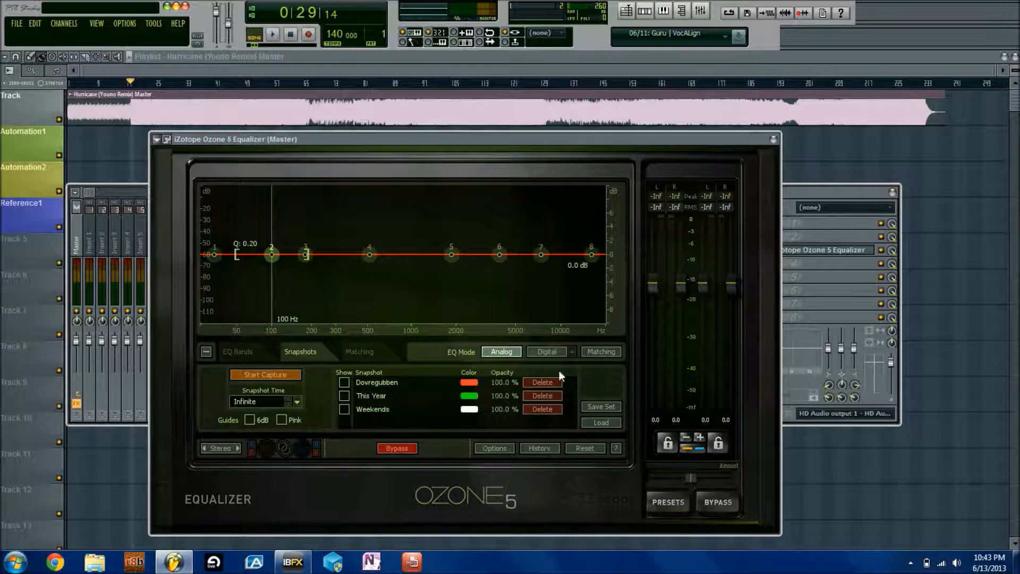
Load the Madeon.snapshotset snapshot set into the snapshot list
left_click(596, 422)
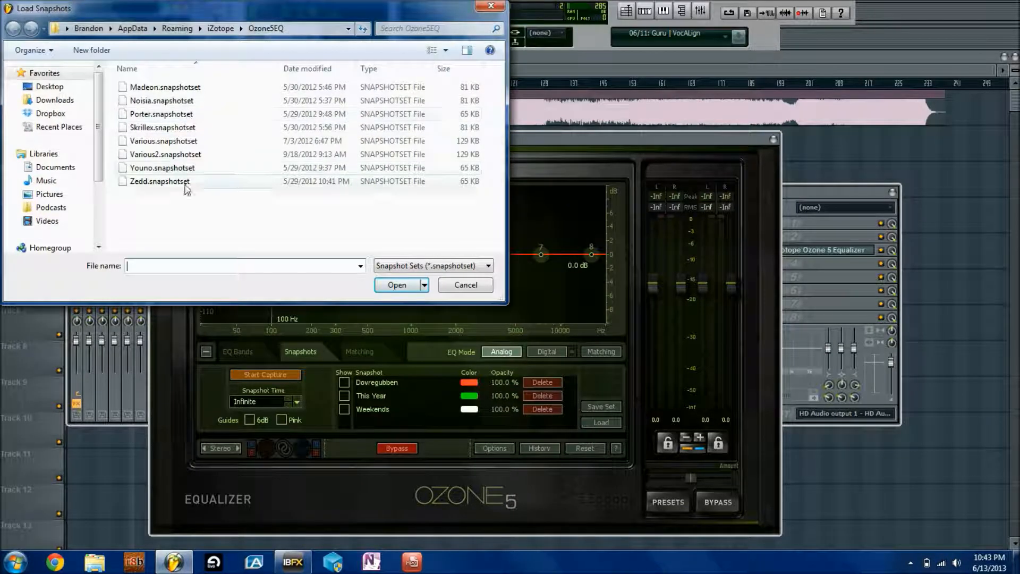
left_click(240, 88)
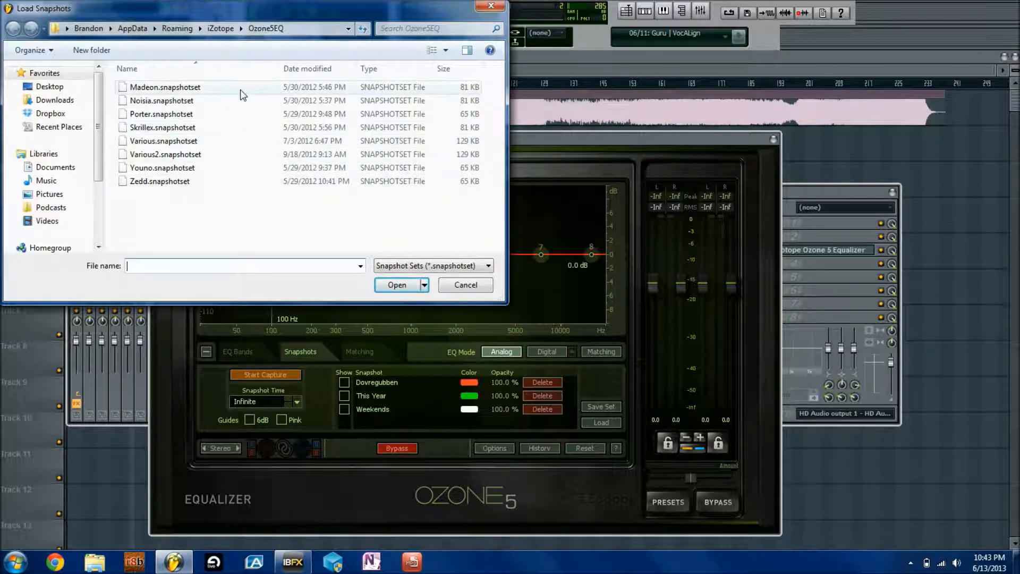
double_click(240, 88)
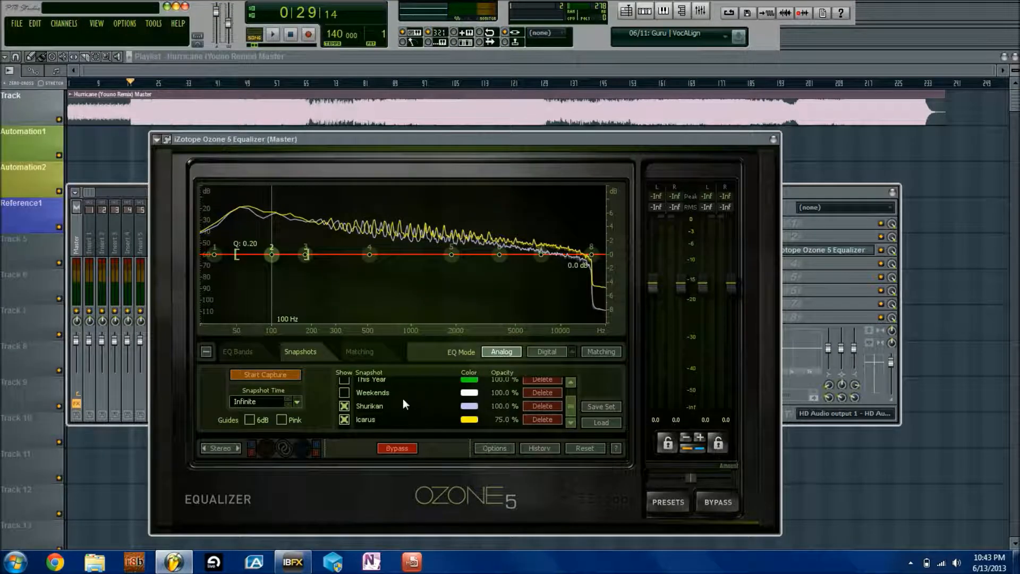
Toggle the Shurikan and Icarus snapshot curves, leaving both hidden
left_click(344, 406)
left_click(346, 408)
left_click(342, 418)
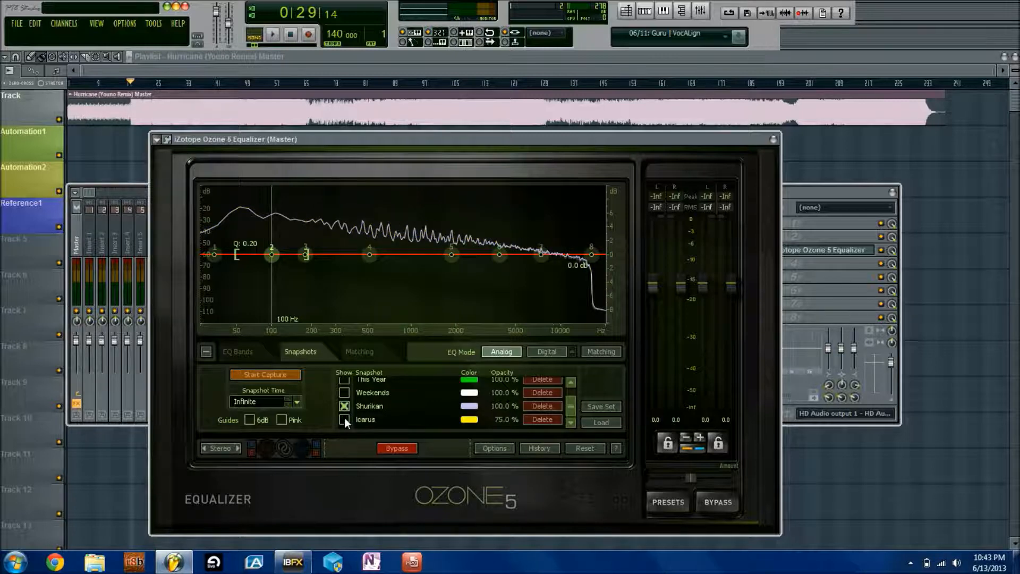
left_click(344, 418)
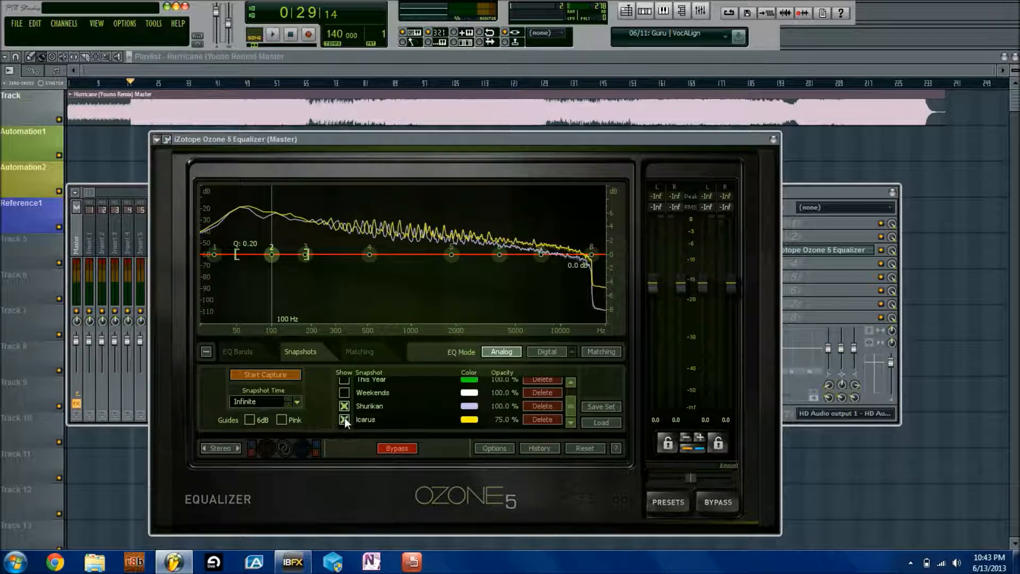
left_click(344, 406)
left_click(344, 419)
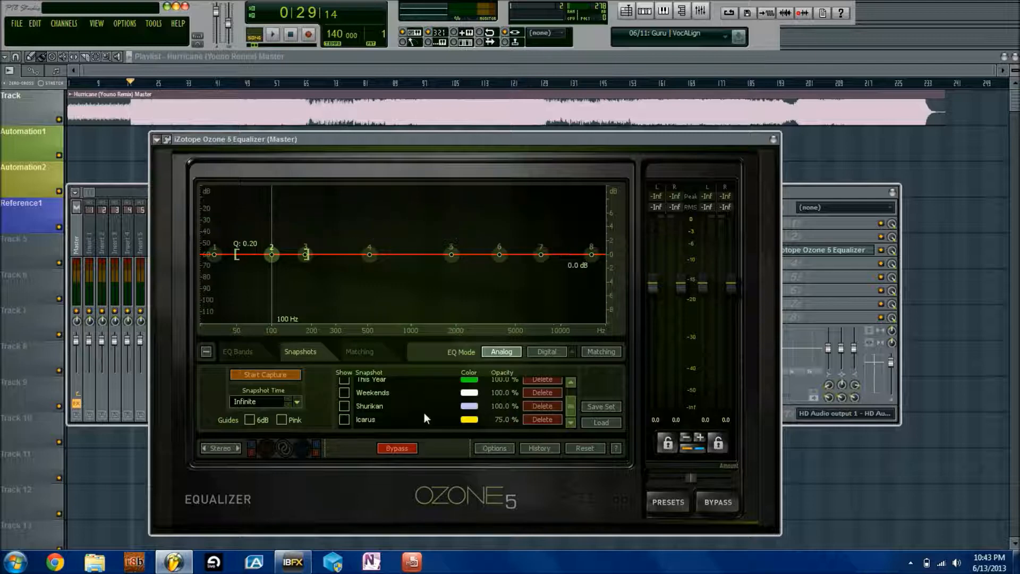
Delete the Icarus, Weekends, Shurikan, This Year and remaining snapshots until the list is empty
left_click(556, 418)
left_click(550, 408)
left_click(550, 408)
left_click(551, 393)
left_click(548, 380)
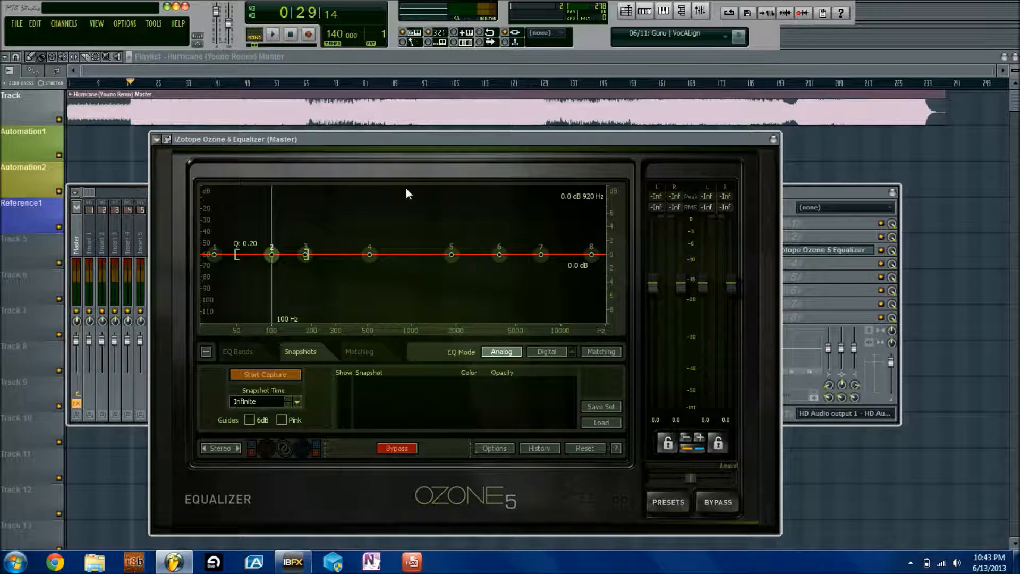
left_click(273, 35)
left_click(270, 374)
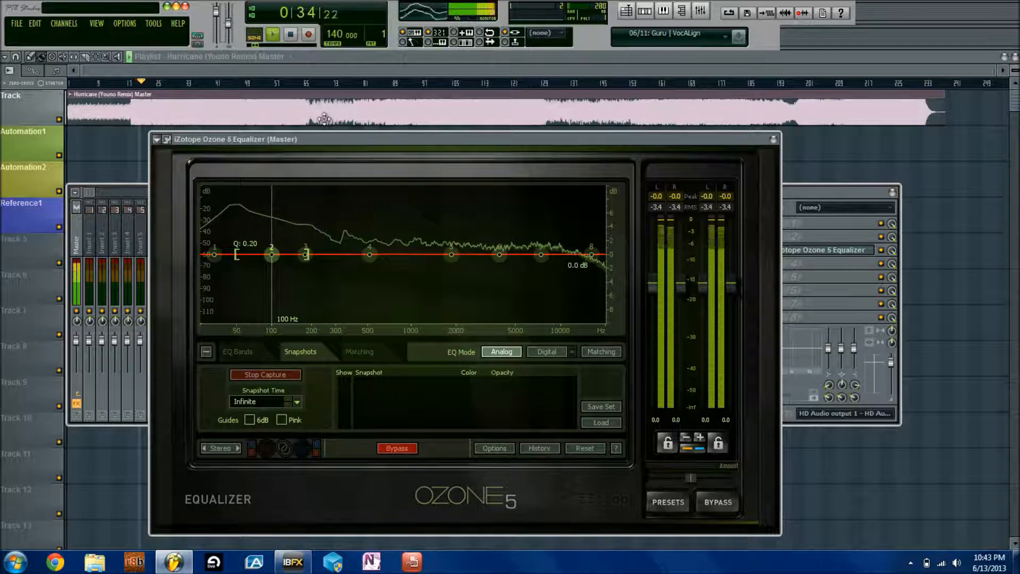
left_click(271, 374)
left_click(290, 34)
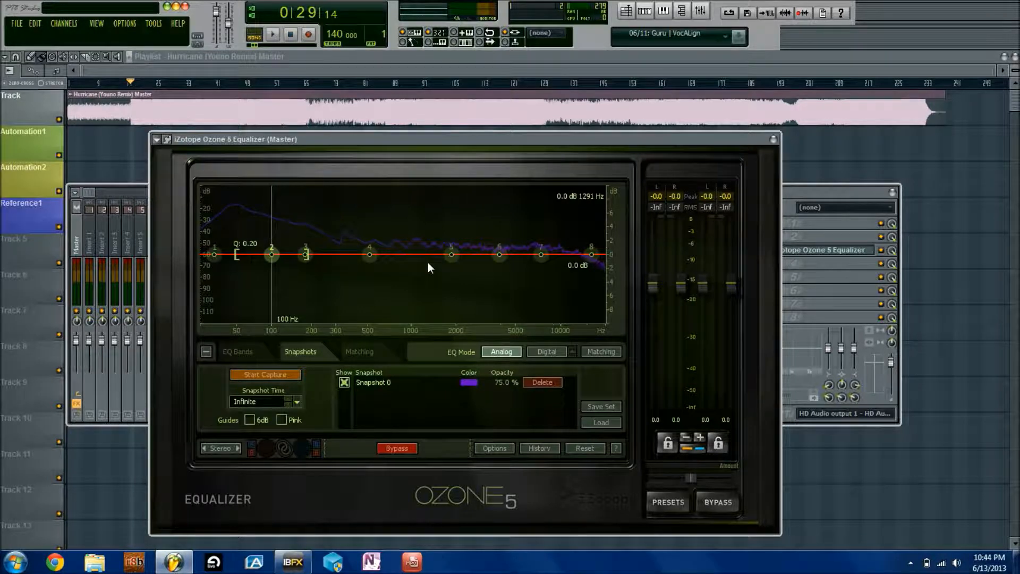
double_click(391, 383)
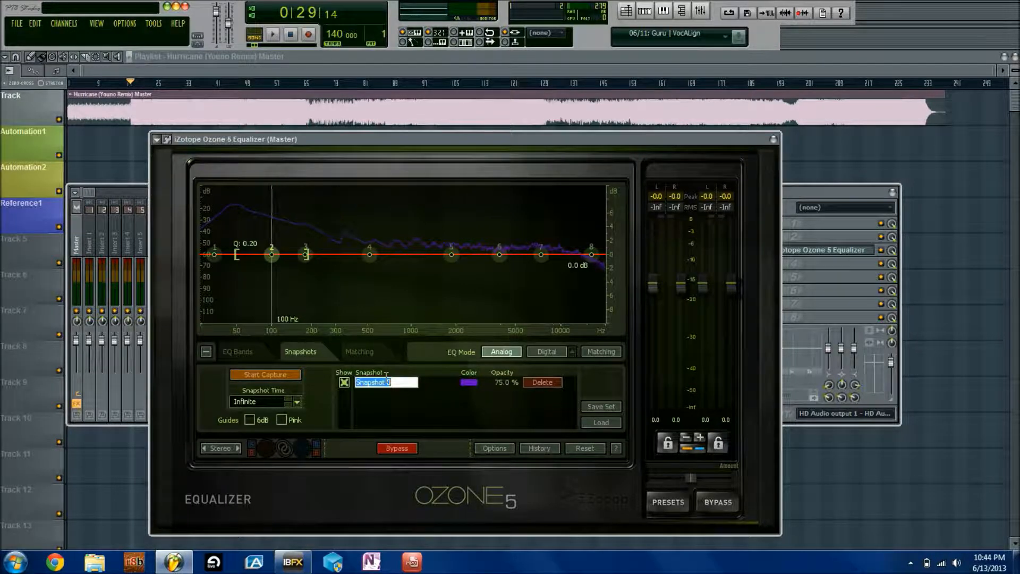
type("Hurricane Remix")
key("Return")
left_click(542, 382)
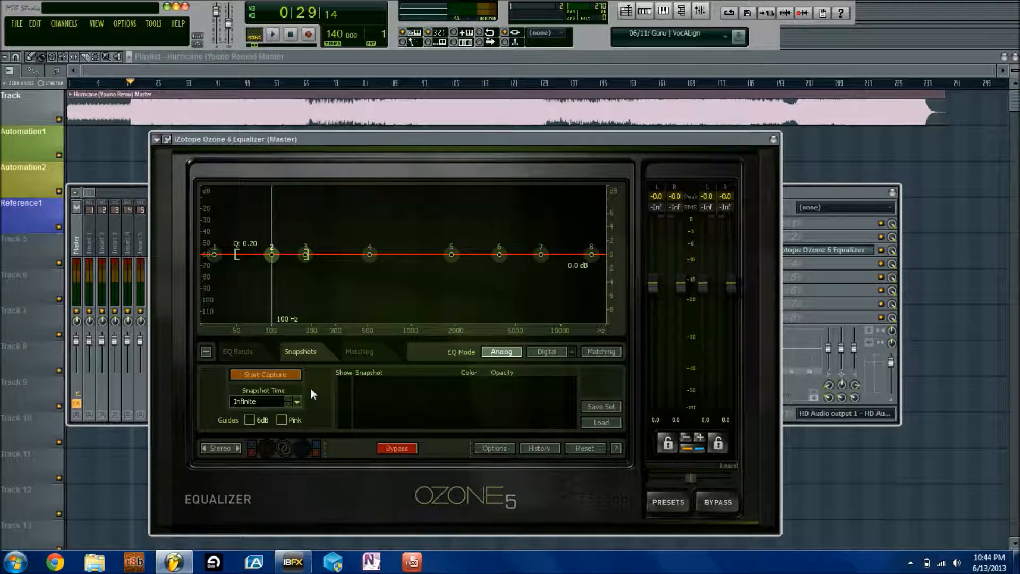
Turn on the Pink guide curve, briefly showing then hiding the 6 dB guide line
left_click(282, 419)
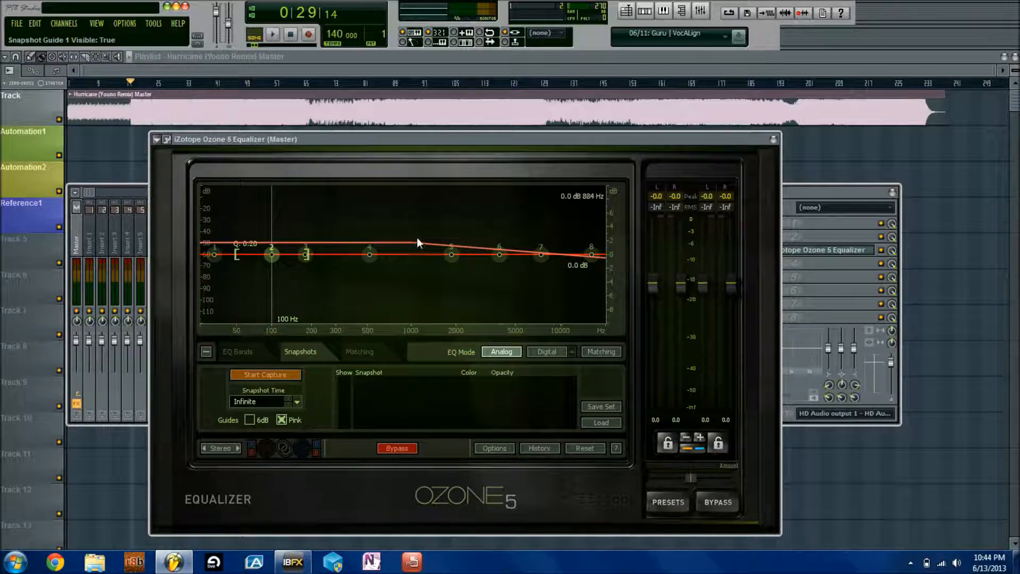
left_click(280, 420)
left_click(280, 420)
left_click(250, 419)
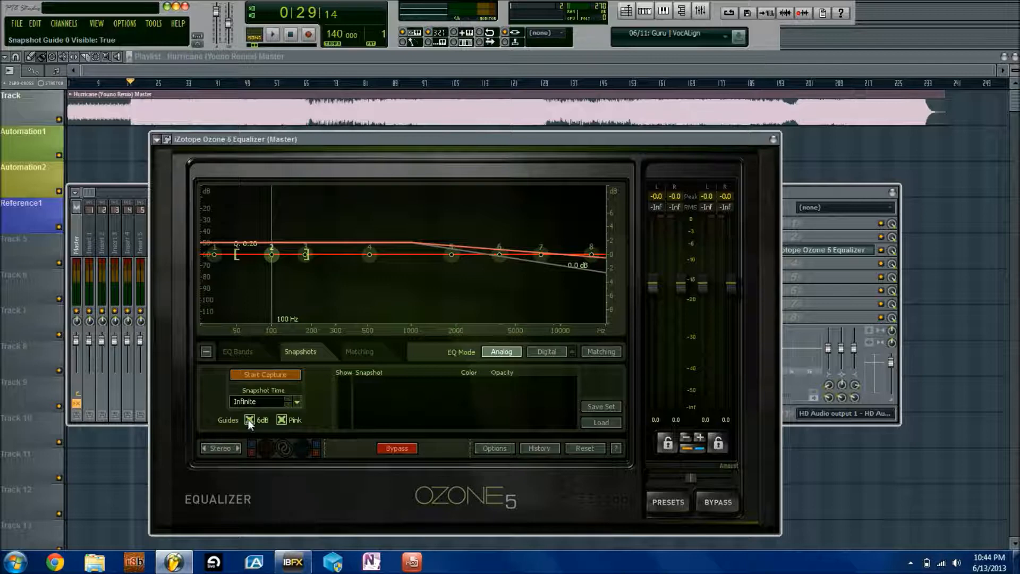
left_click(251, 418)
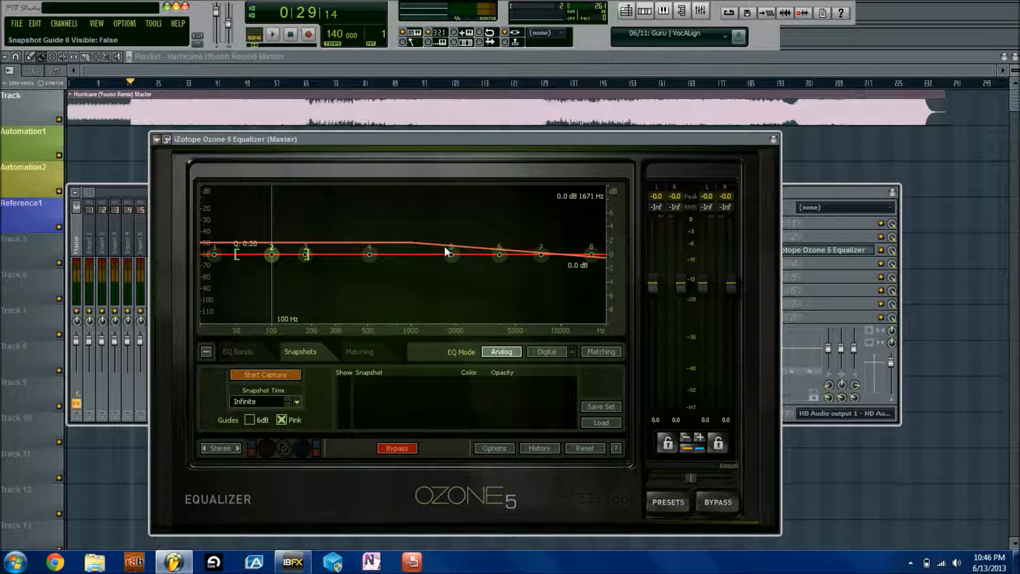
Raise band 2's Q from 0.20 to 0.63 and hide the pink guide
scroll(271, 254, "up", 3)
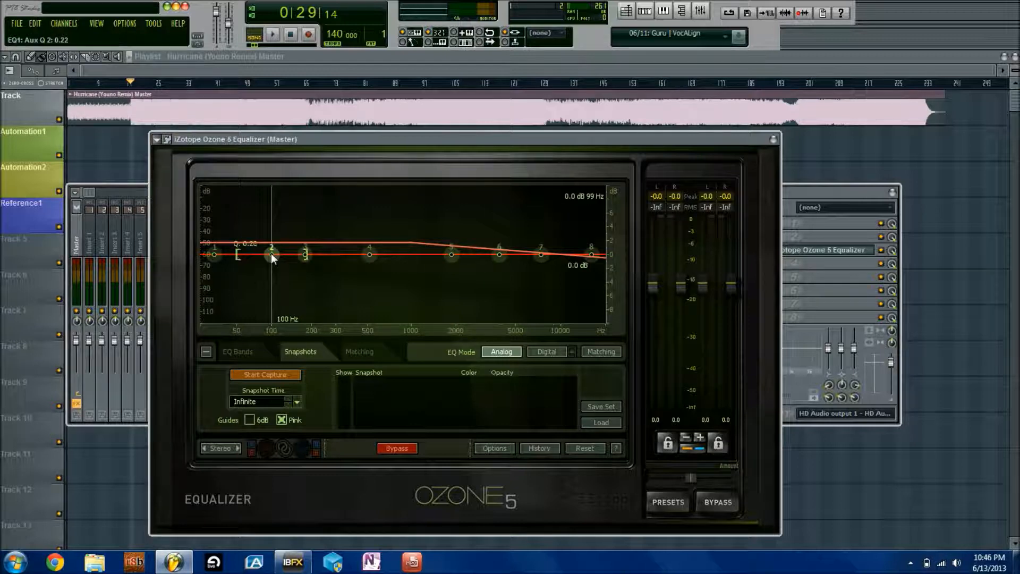
scroll(271, 253, "up", 4)
left_click(282, 420)
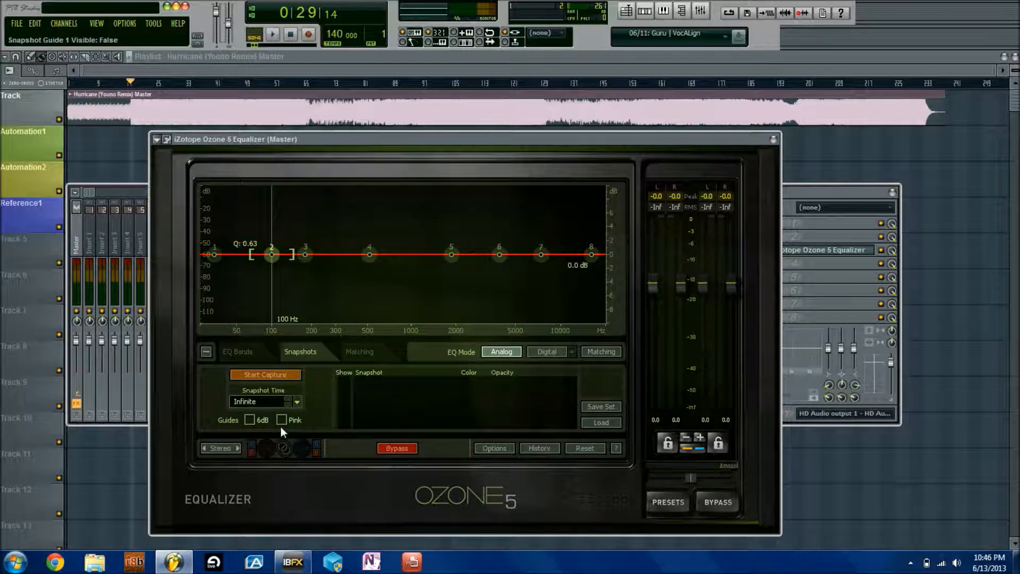
Set Pink Guide as both Match From and Apply To, and re-show the Pink guide curve
left_click(359, 351)
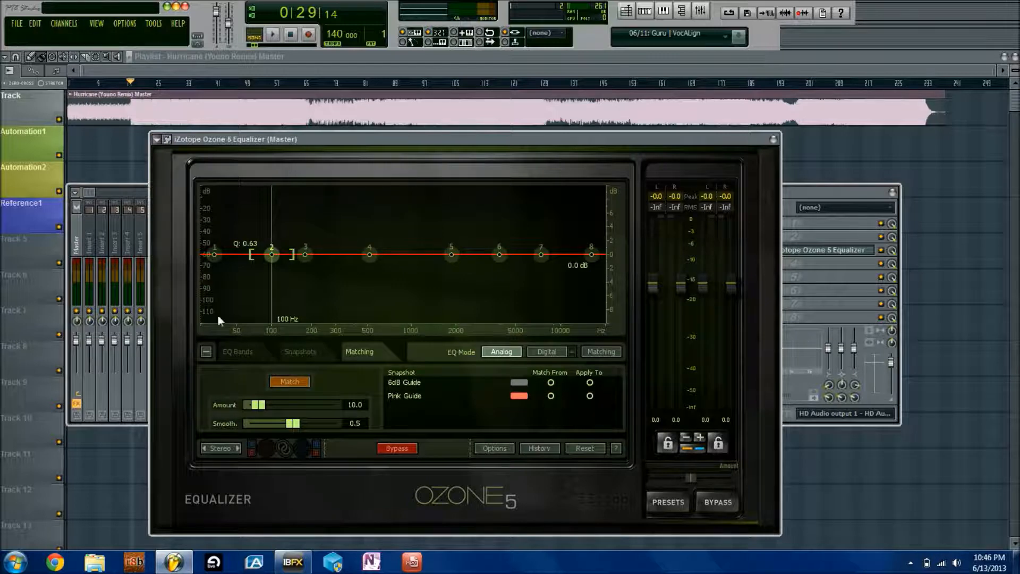
left_click(550, 396)
left_click(589, 396)
left_click(551, 395)
left_click(308, 353)
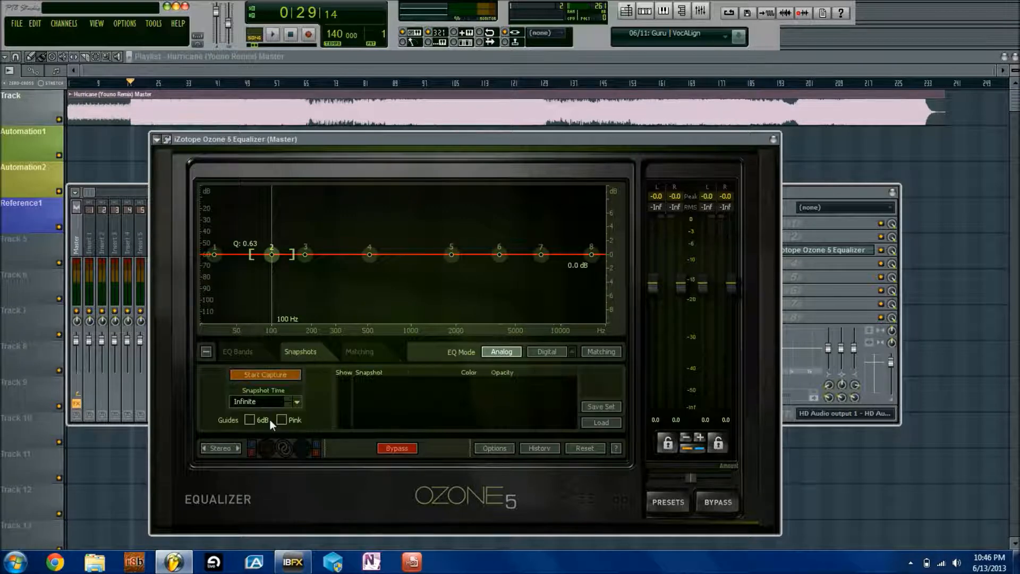
left_click(281, 419)
left_click(359, 352)
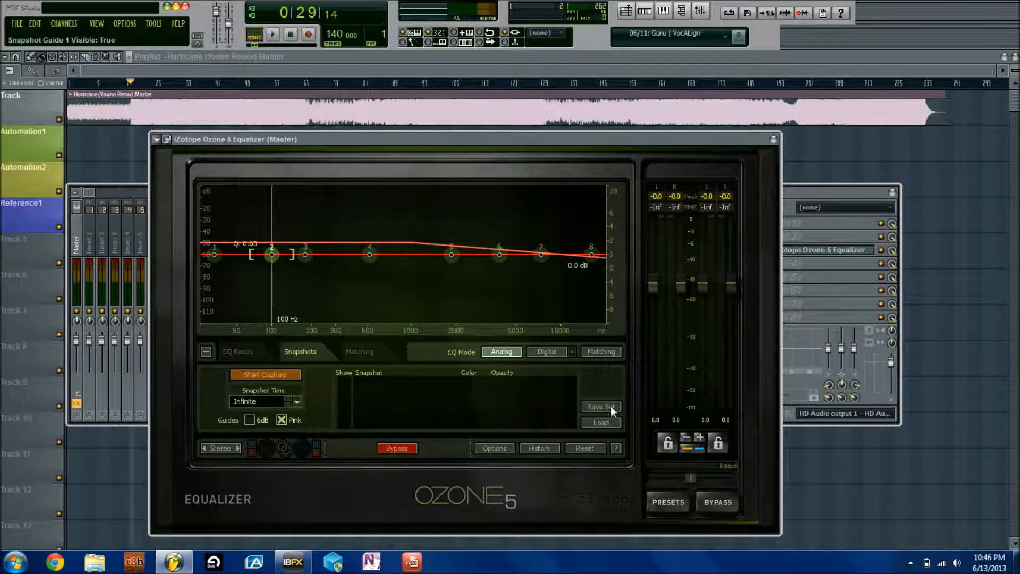
Load the Zedd.snapshotset snapshot set
left_click(604, 421)
left_click(255, 184)
double_click(255, 182)
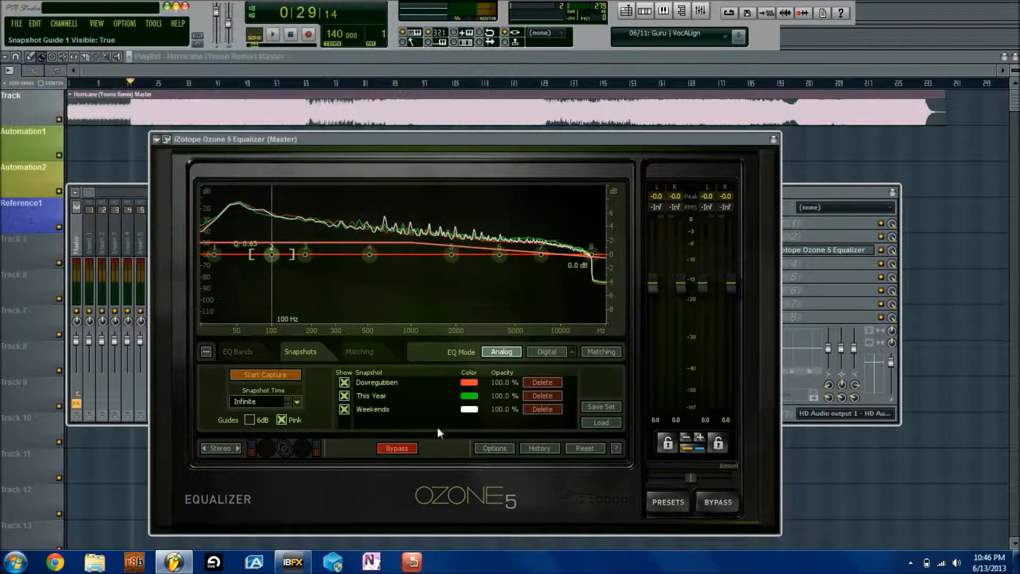
Choose Dovregubben for Match From and Apply To, and turn on matching EQ
left_click(383, 351)
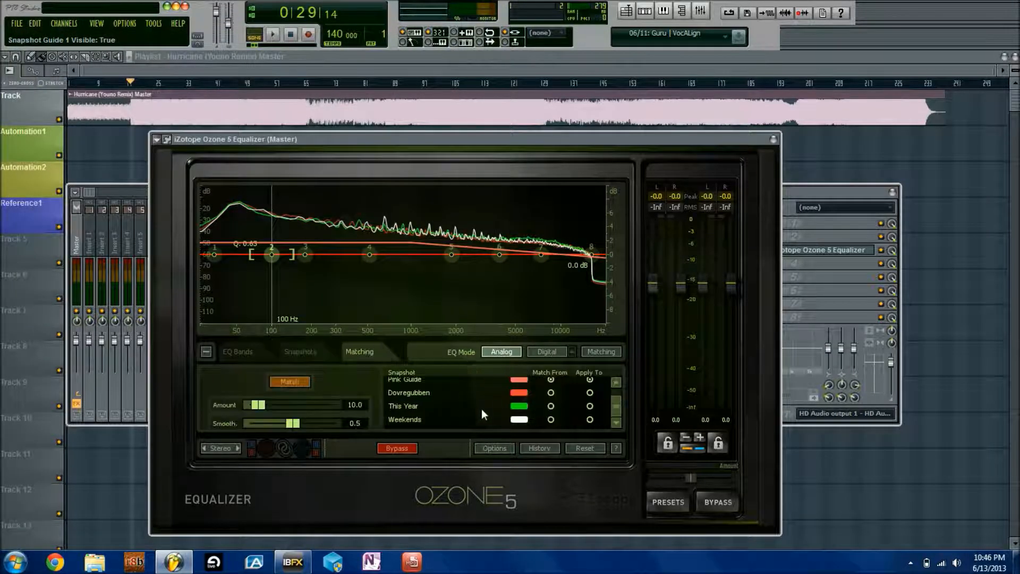
left_click(551, 392)
left_click(589, 393)
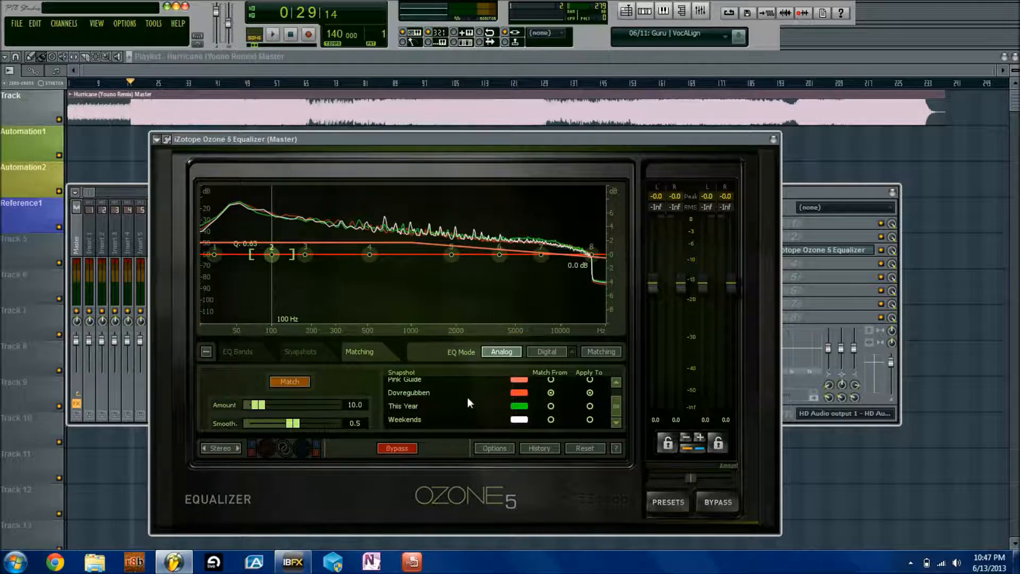
left_click(288, 381)
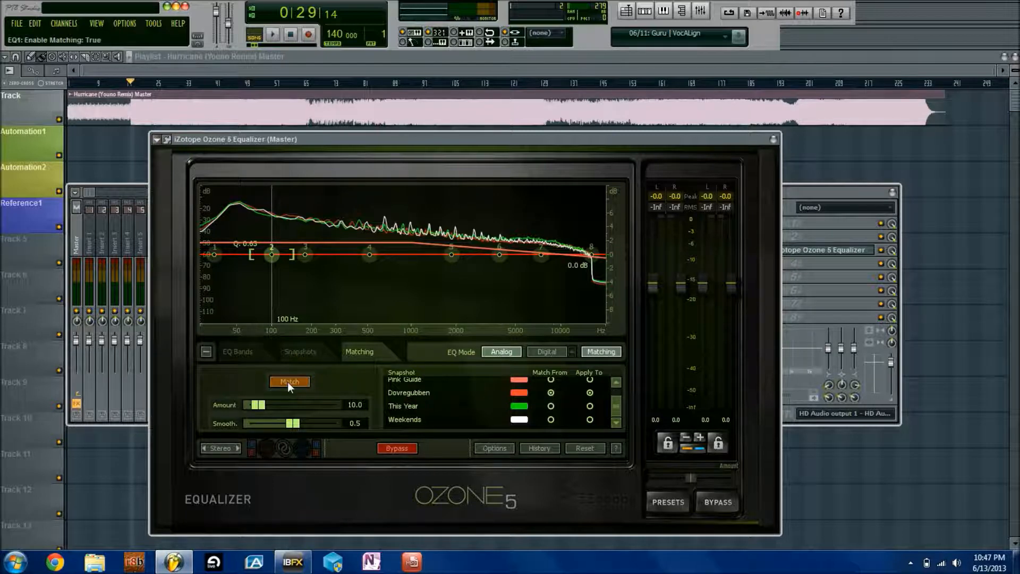
Try the This Year, Weekends and Dovregubben Apply To options, then apply the match to This Year
left_click(590, 407)
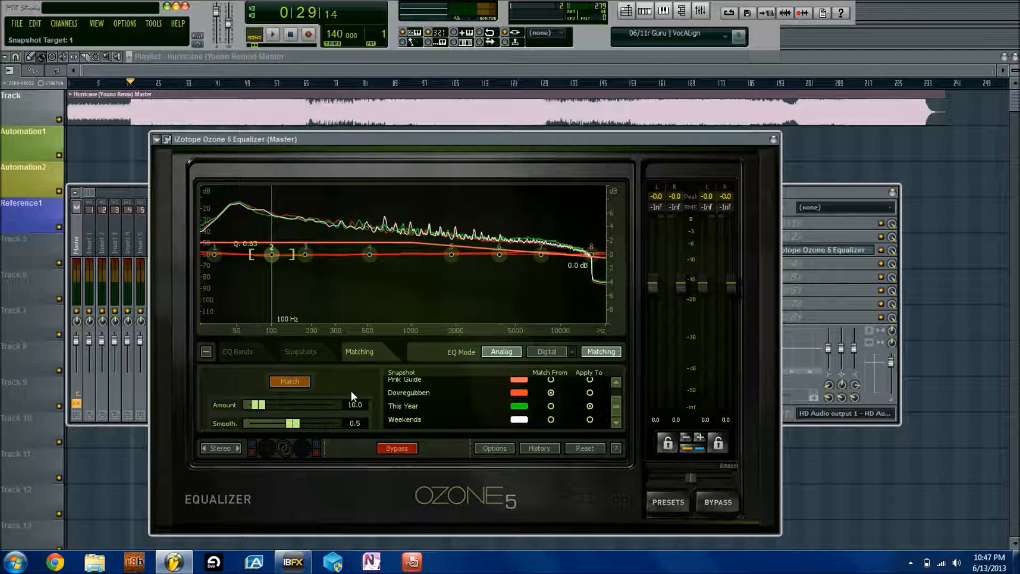
left_click(589, 419)
left_click(589, 392)
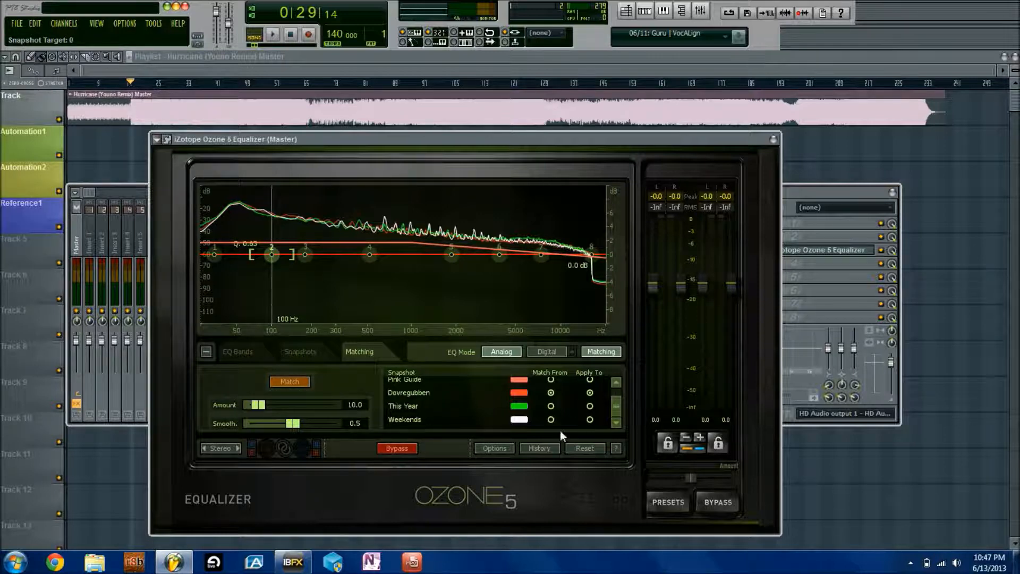
left_click(301, 353)
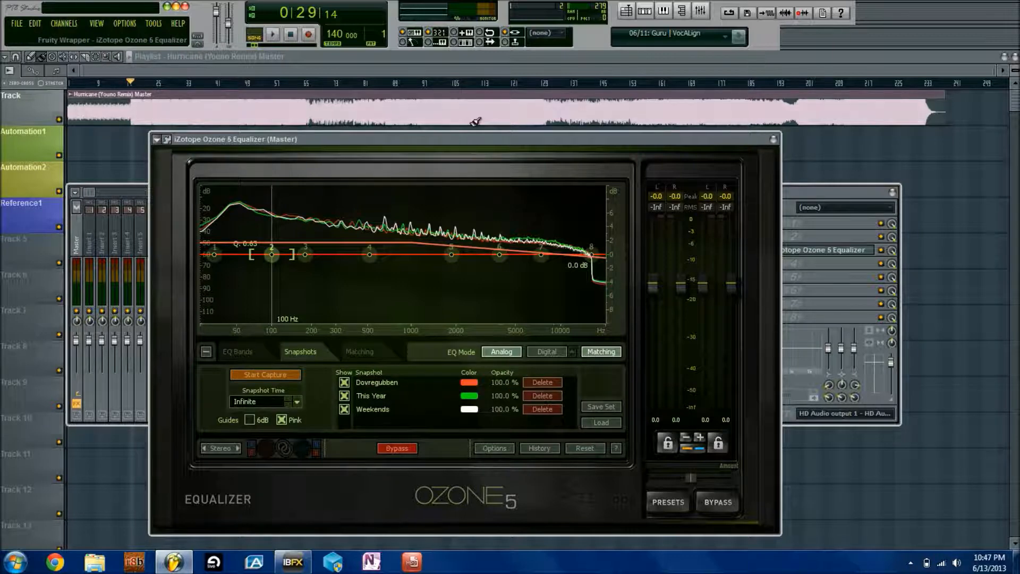
left_click(360, 352)
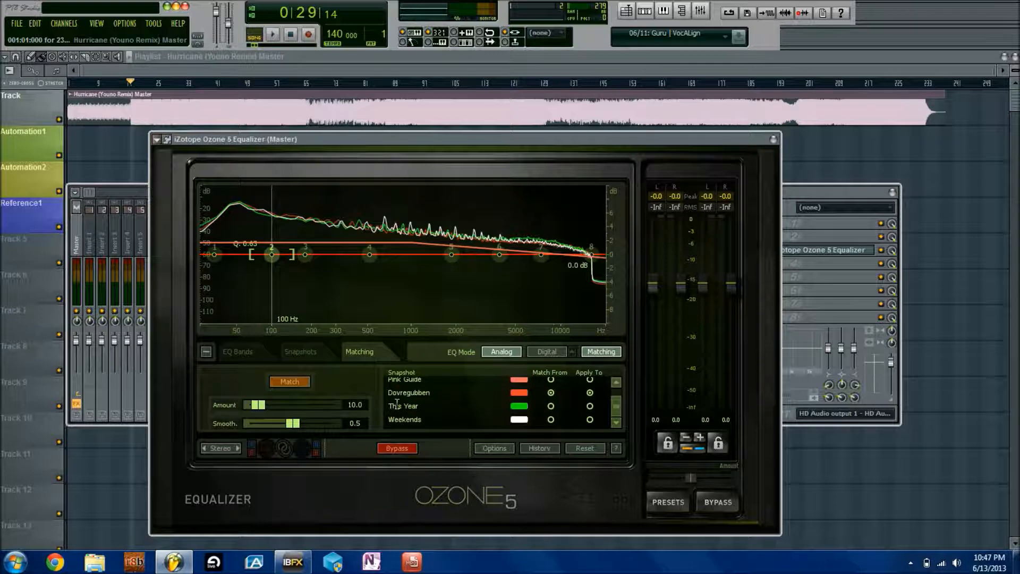
left_click(589, 406)
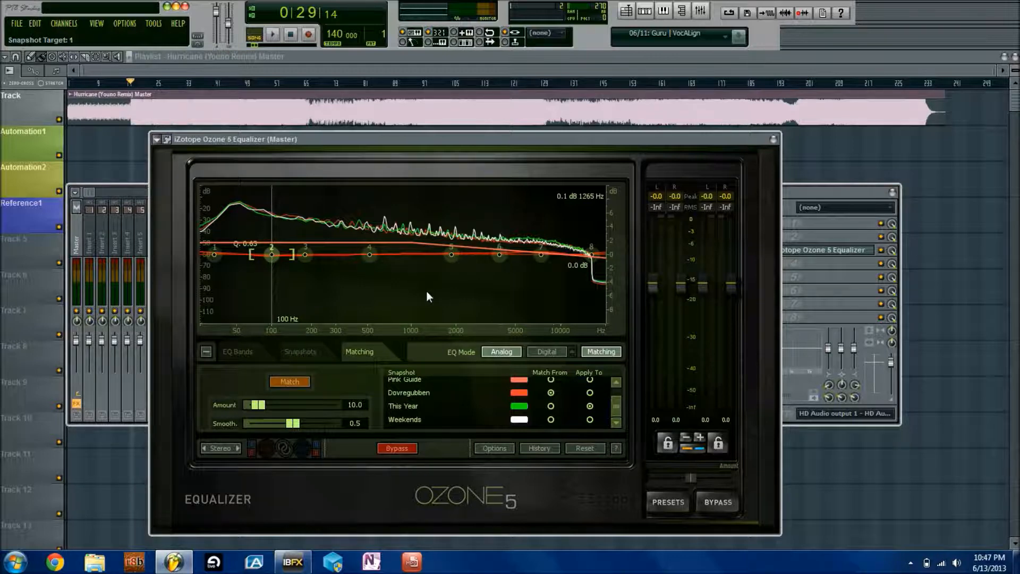
Set match amount 68.4 with smoothing 0.0, turn matching EQ off, apply to Dovregubben, show snapshots
left_click_drag(260, 402, 209, 435)
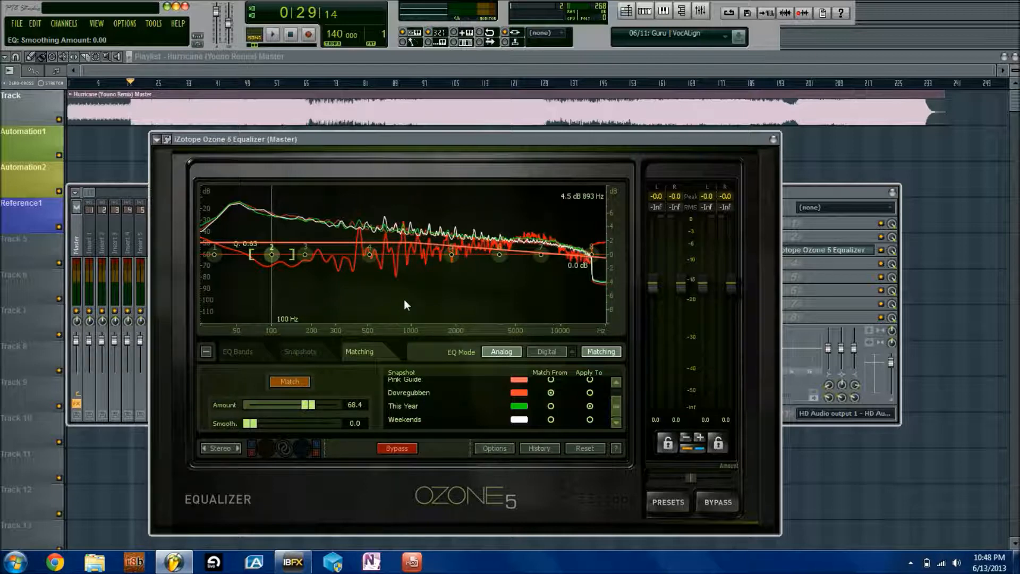
left_click(598, 351)
left_click(590, 392)
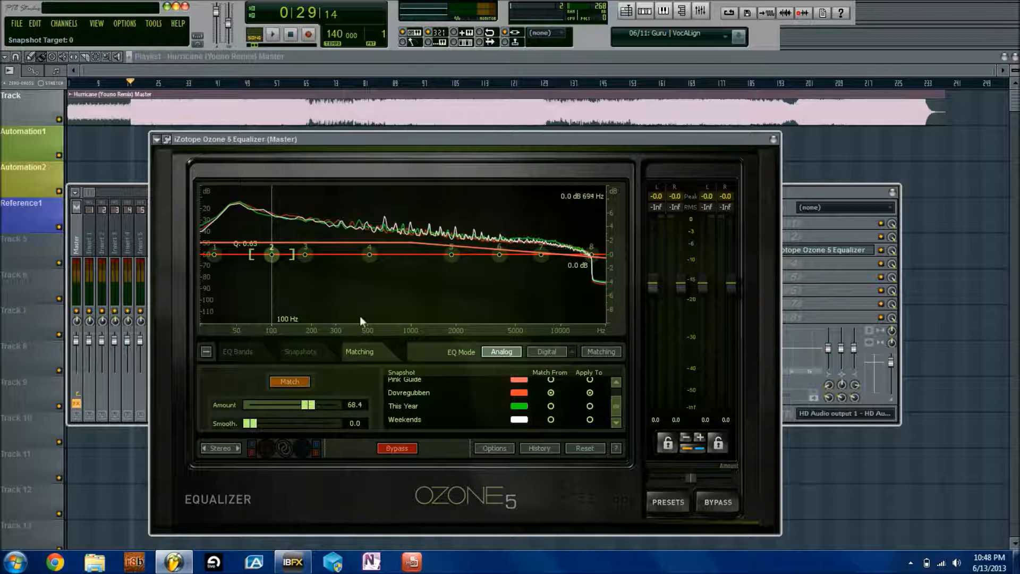
left_click(308, 354)
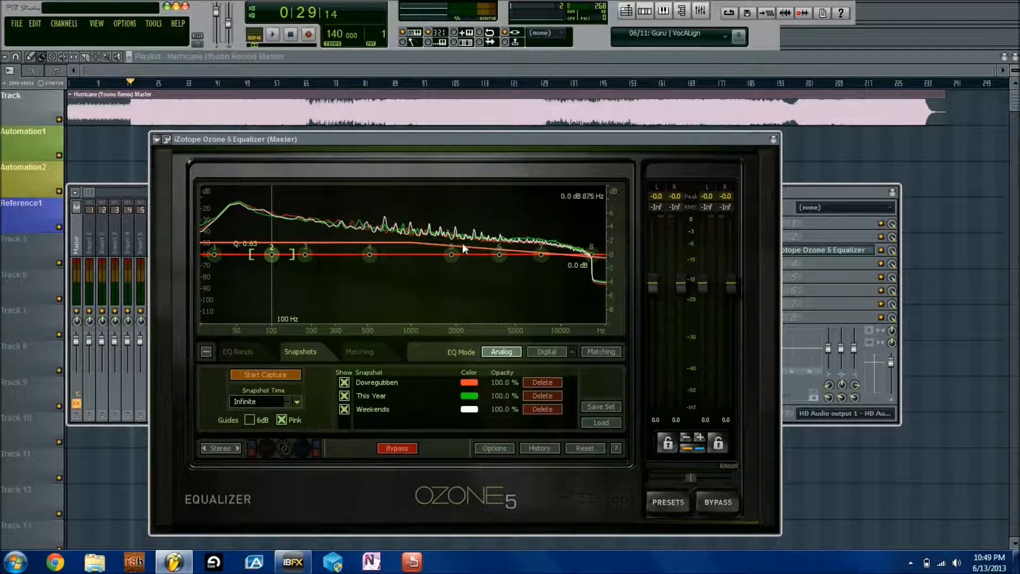
Delete the Dovregubben and This Year snapshots and go back to the EQ band parameter table
left_click(365, 350)
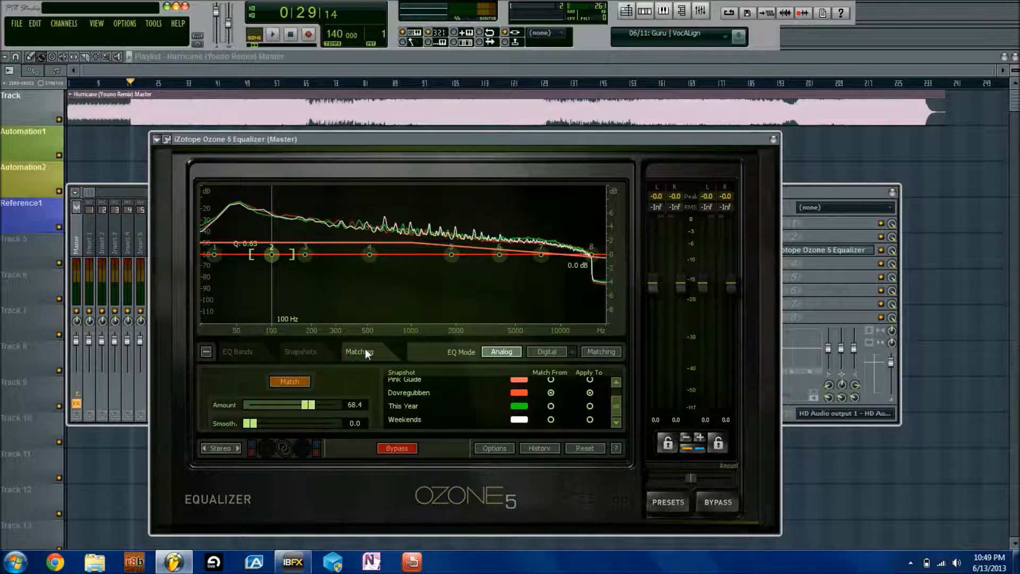
left_click(253, 357)
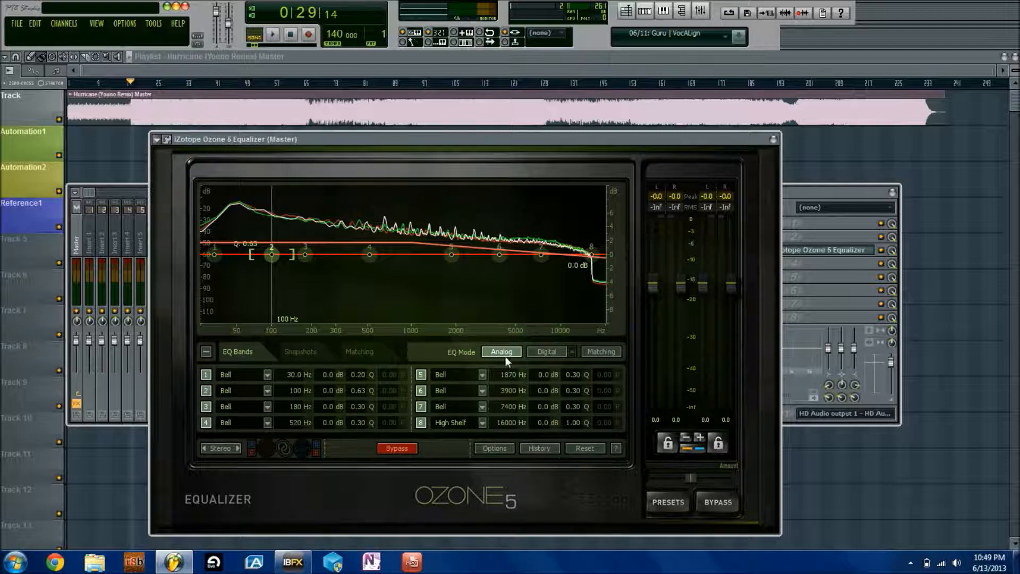
left_click(298, 354)
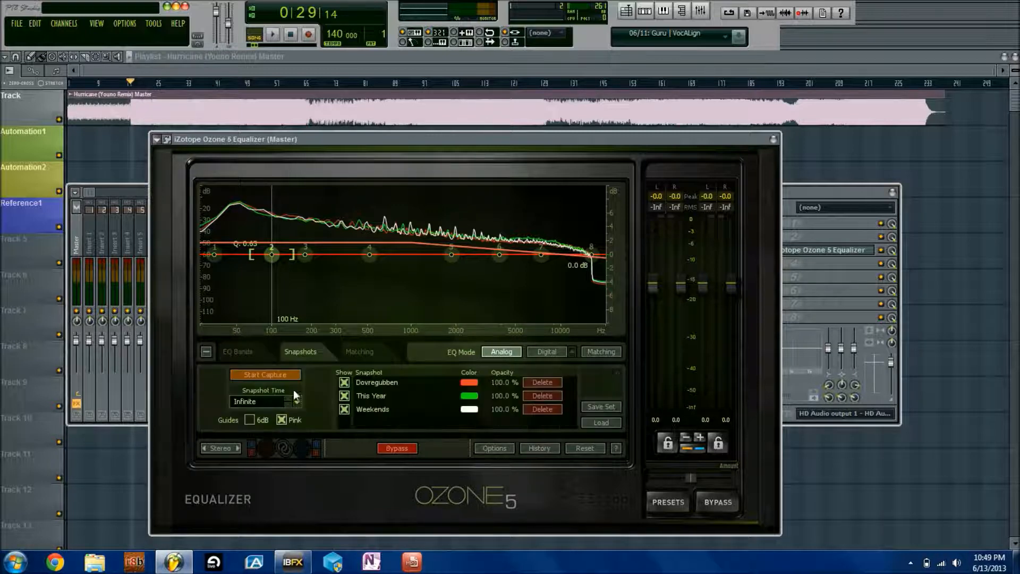
left_click(547, 382)
left_click(547, 382)
left_click(241, 352)
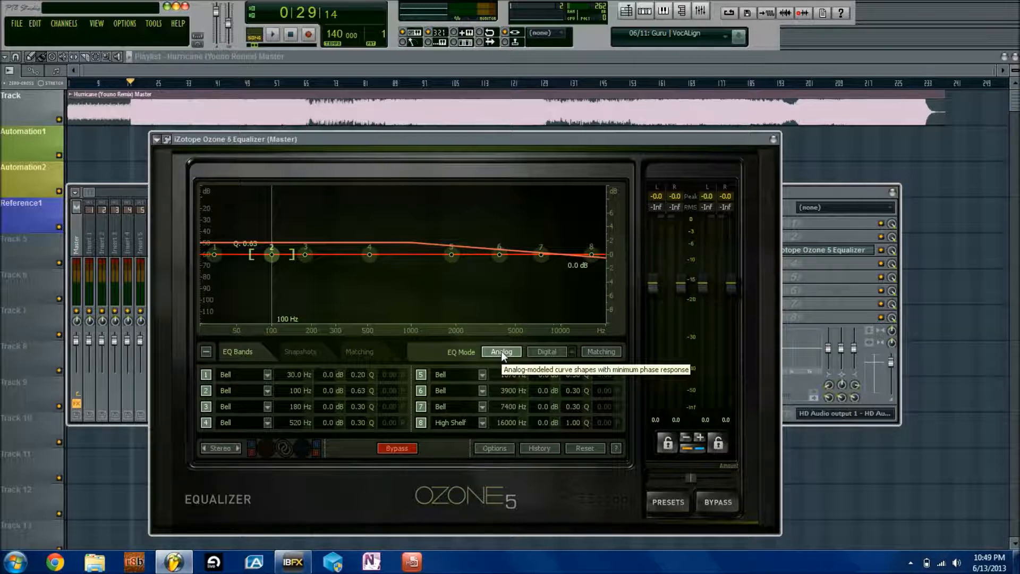
Test a slight band 3 boost near 259 Hz, then reset band 3 flat at 300 Hz
left_click_drag(313, 255, 365, 209)
scroll(364, 213, "up", 10)
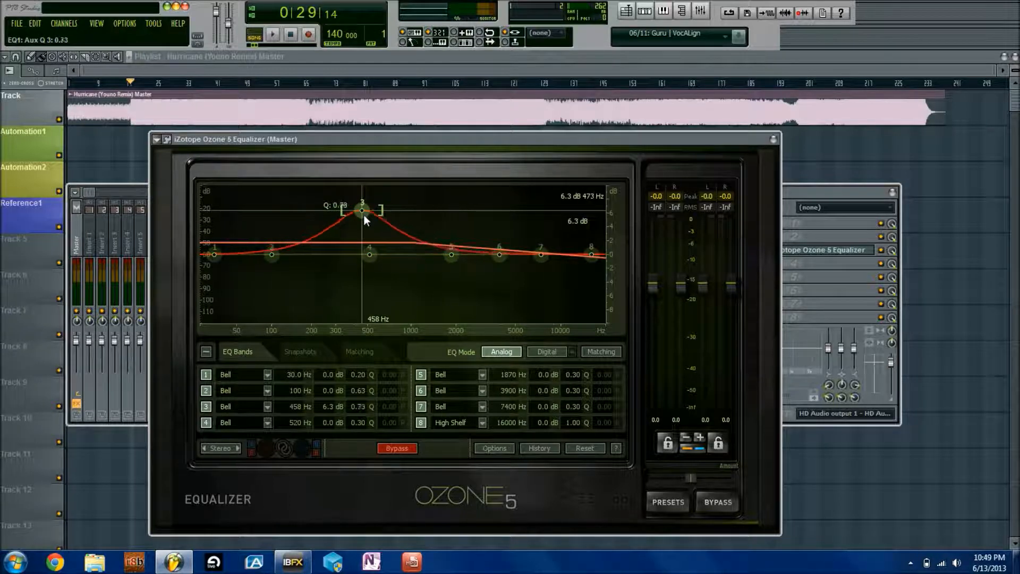
scroll(364, 212, "down", 6)
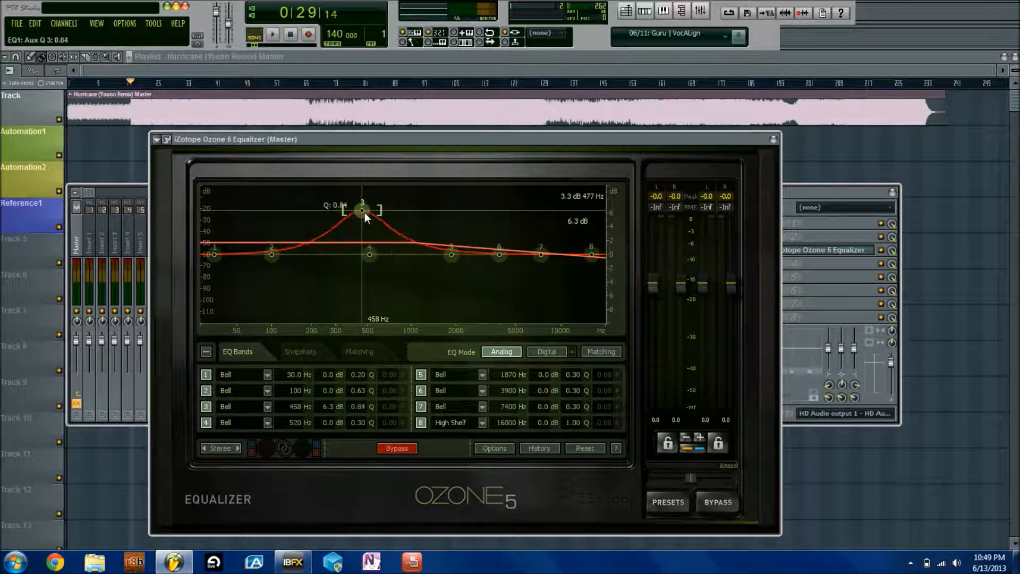
double_click(349, 226)
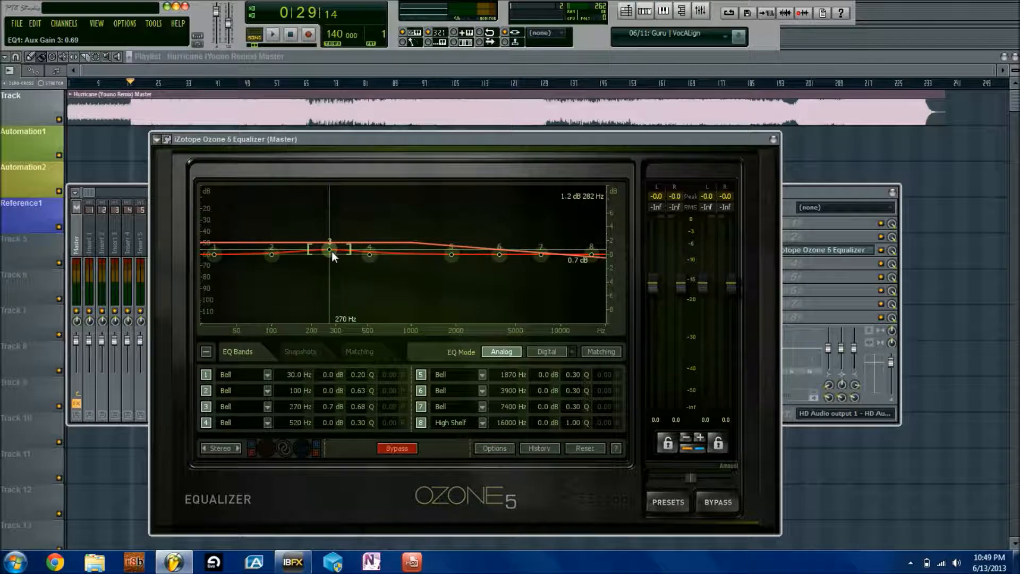
Make band 1 an analog low shelf pulled down near 178 Hz, keeping band 3 flat
left_click(268, 376)
mouse_move(265, 389)
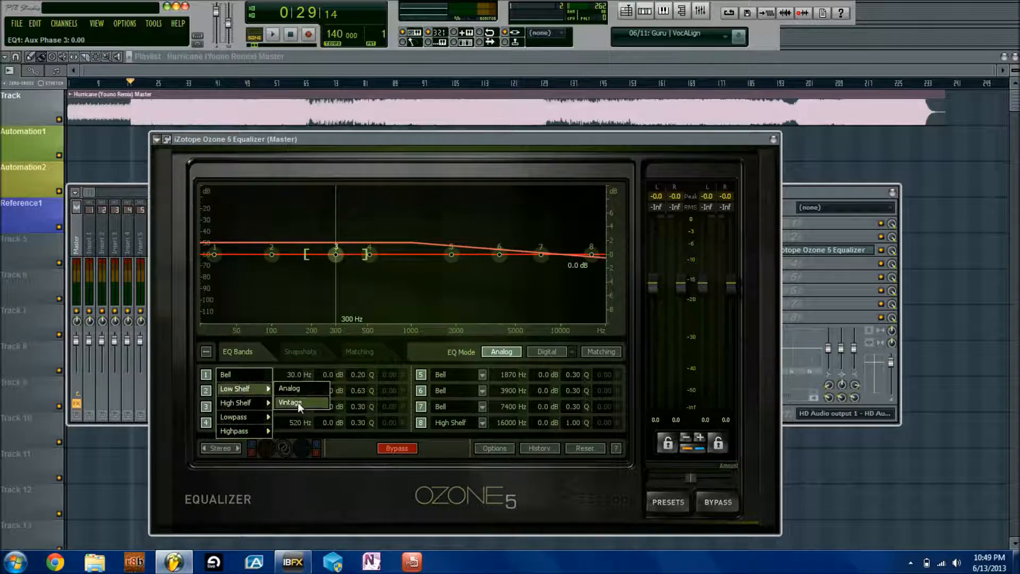
left_click(300, 390)
left_click_drag(336, 254, 316, 277)
double_click(319, 281)
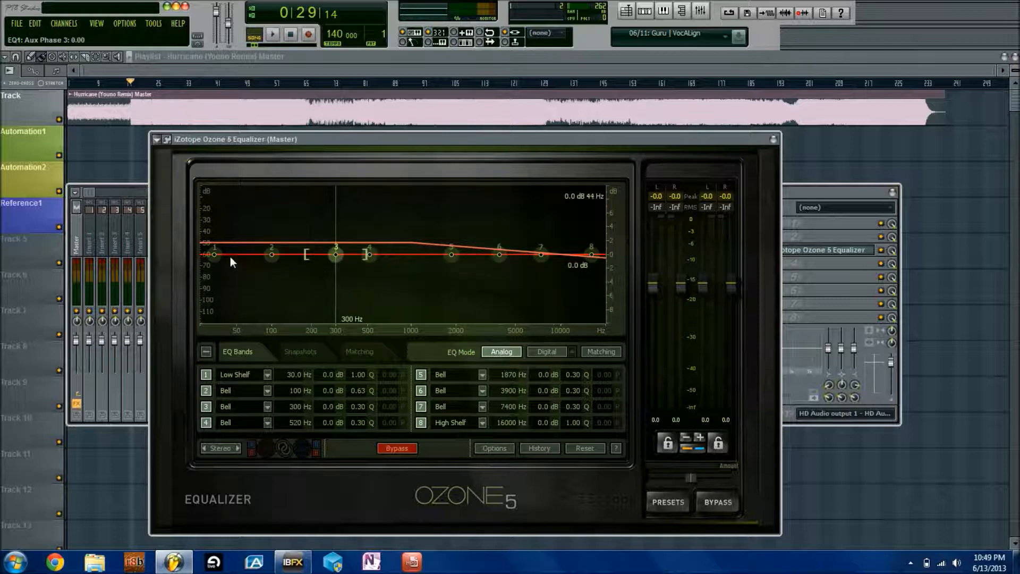
left_click_drag(215, 254, 315, 290)
Switch band 1 to a vintage low shelf and move it to about 265 Hz
left_click(266, 373)
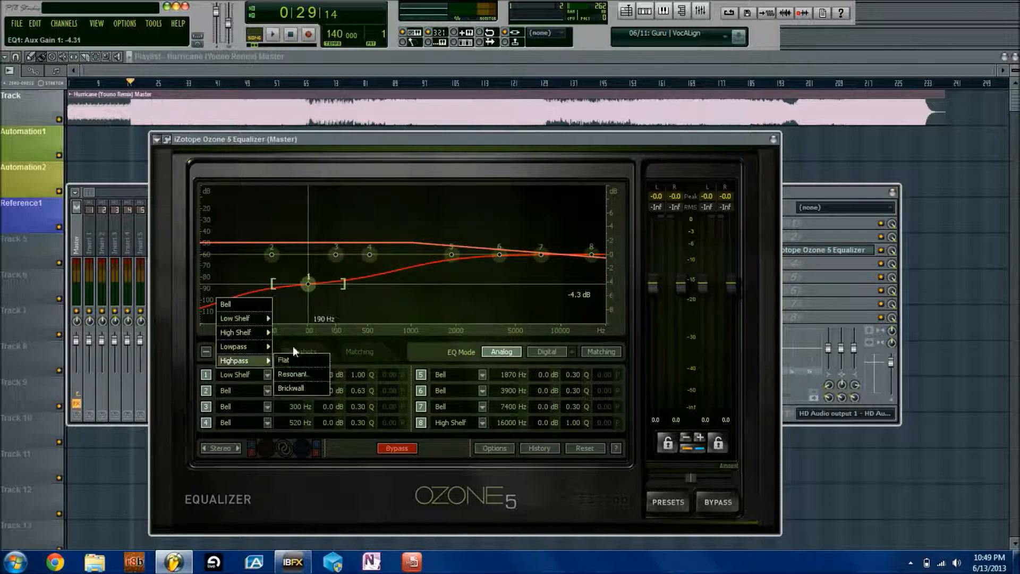
mouse_move(247, 319)
left_click(290, 331)
left_click_drag(313, 284, 248, 293)
scroll(248, 294, "up", 3)
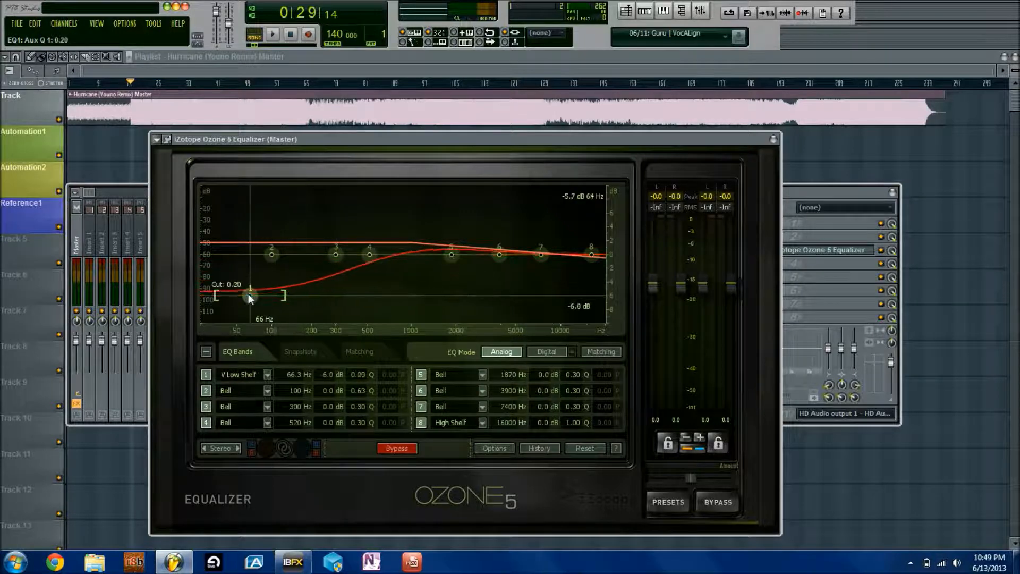
scroll(247, 293, "up", 2)
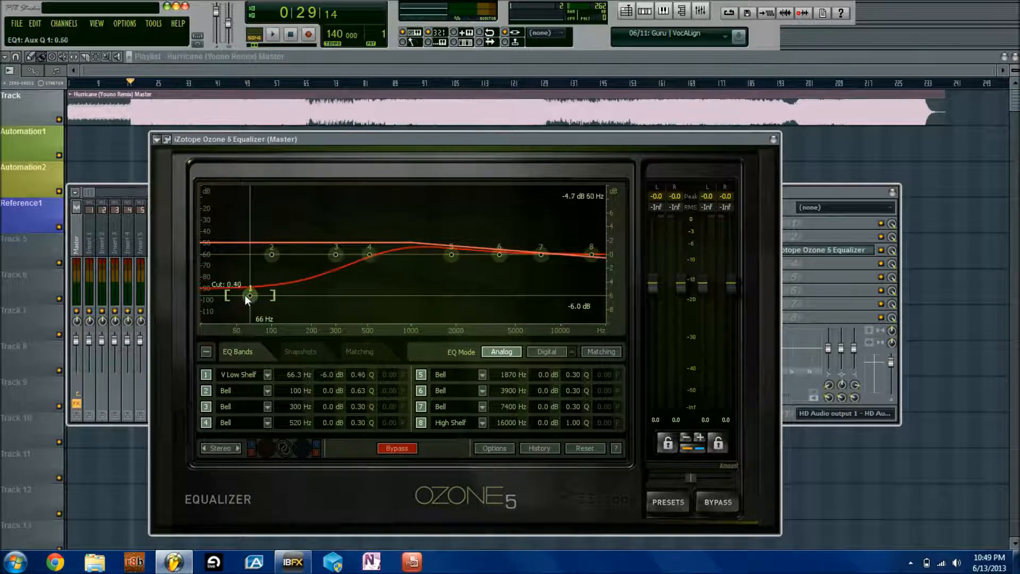
Change band 1 to a flat low-pass filter with its cutoff at 178 Hz
left_click(267, 374)
mouse_move(264, 346)
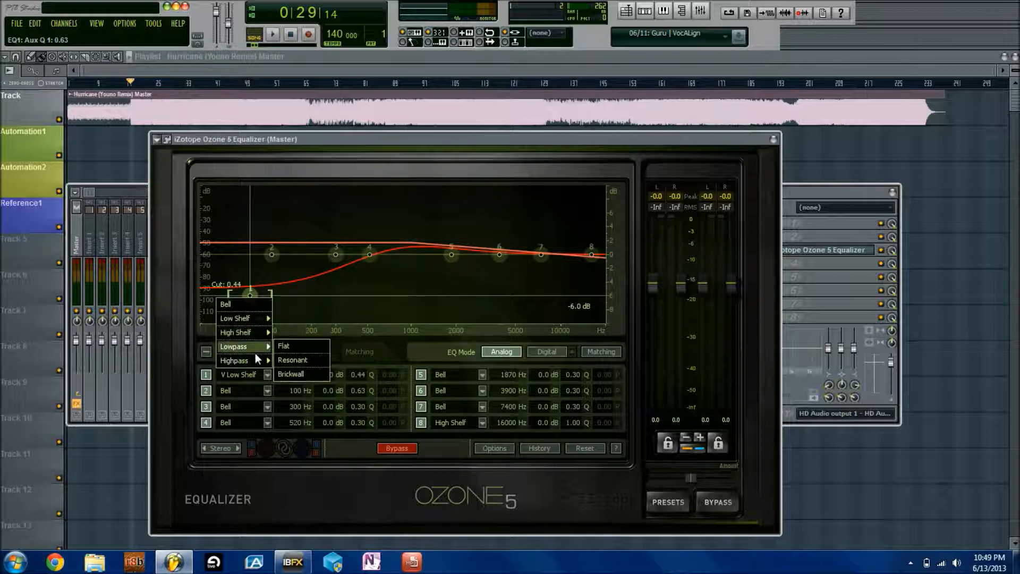
left_click(287, 346)
left_click_drag(250, 255, 295, 354)
Make band 1 a flat high-pass filter, moving its cutoff to 330 Hz then 414 Hz
left_click(267, 374)
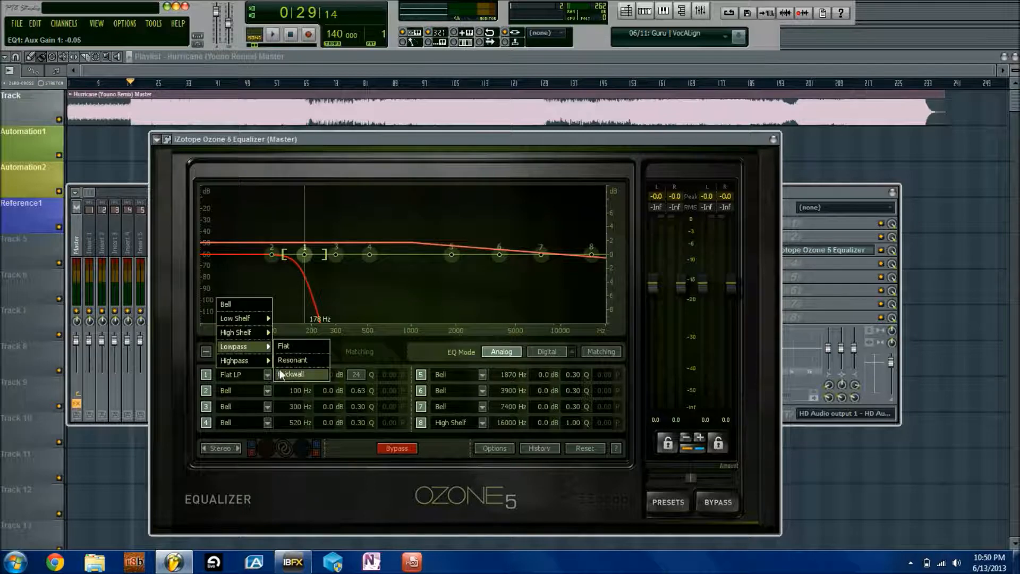
left_click(291, 359)
left_click_drag(307, 255, 341, 254)
scroll(359, 374, "up", 2)
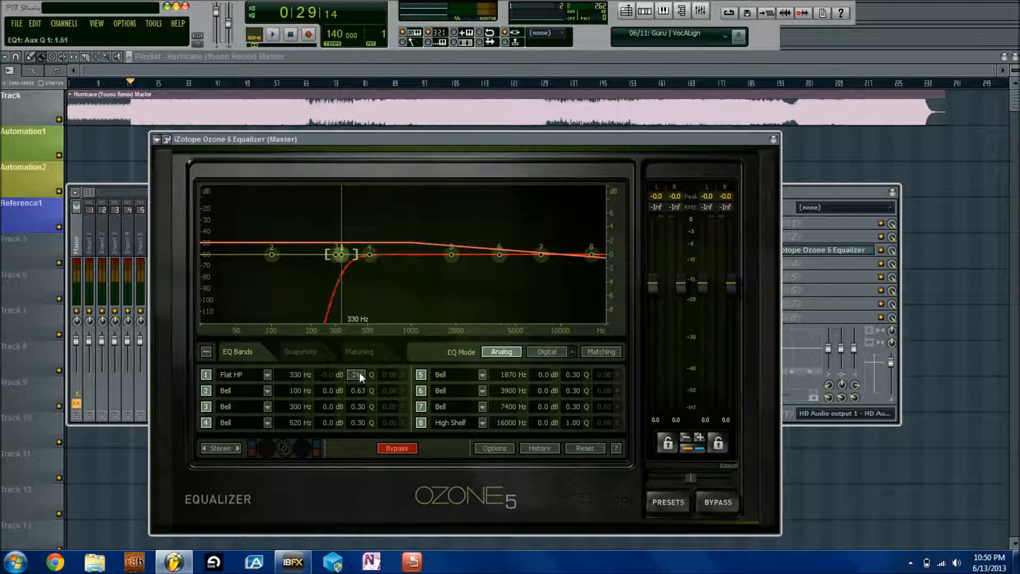
left_click_drag(341, 254, 355, 254)
scroll(358, 374, "down", 2)
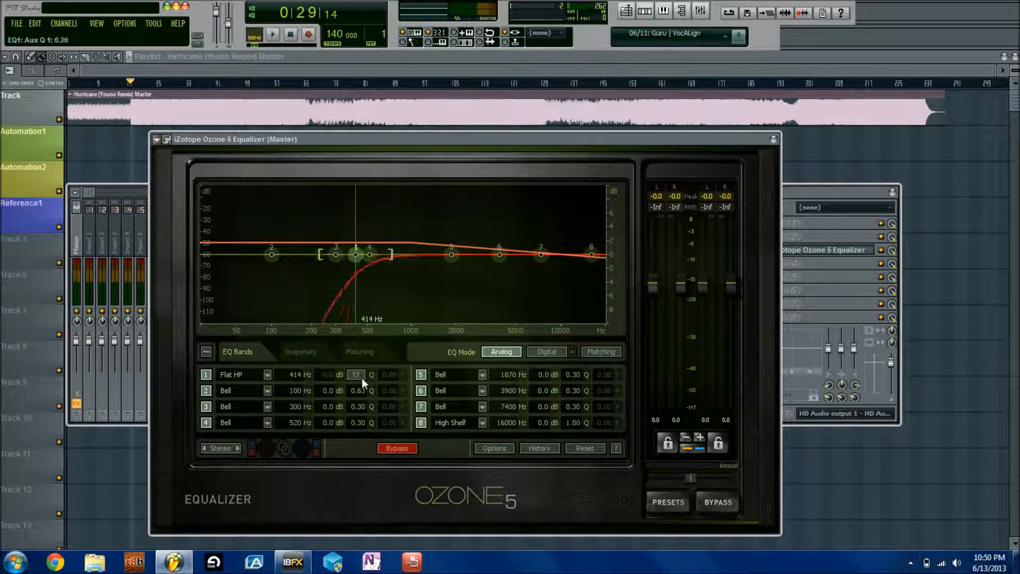
scroll(362, 377, "up", 2)
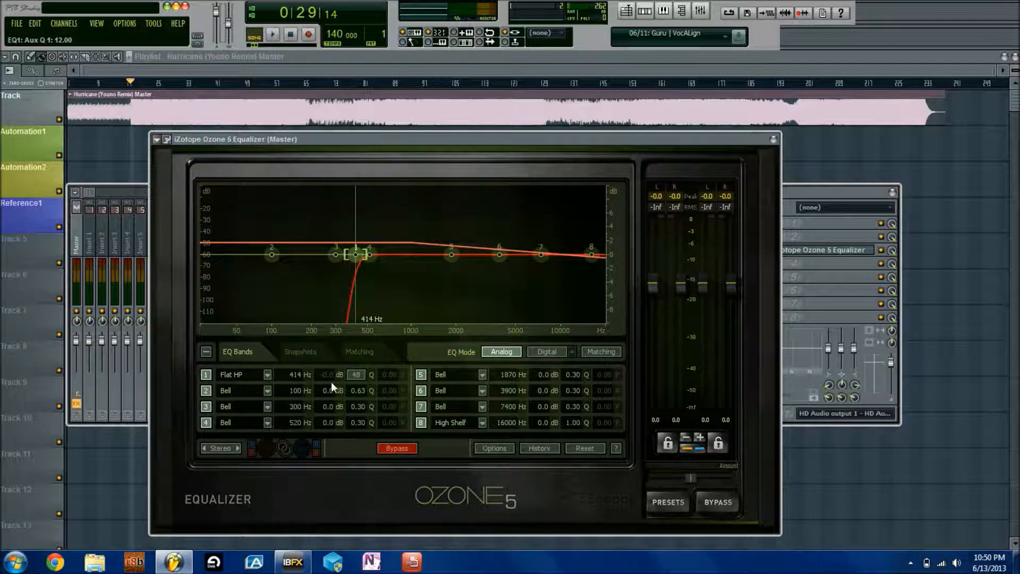
Switch band 1 to a resonant high-pass and lower its resonance to 1.5
left_click(252, 372)
left_click(298, 373)
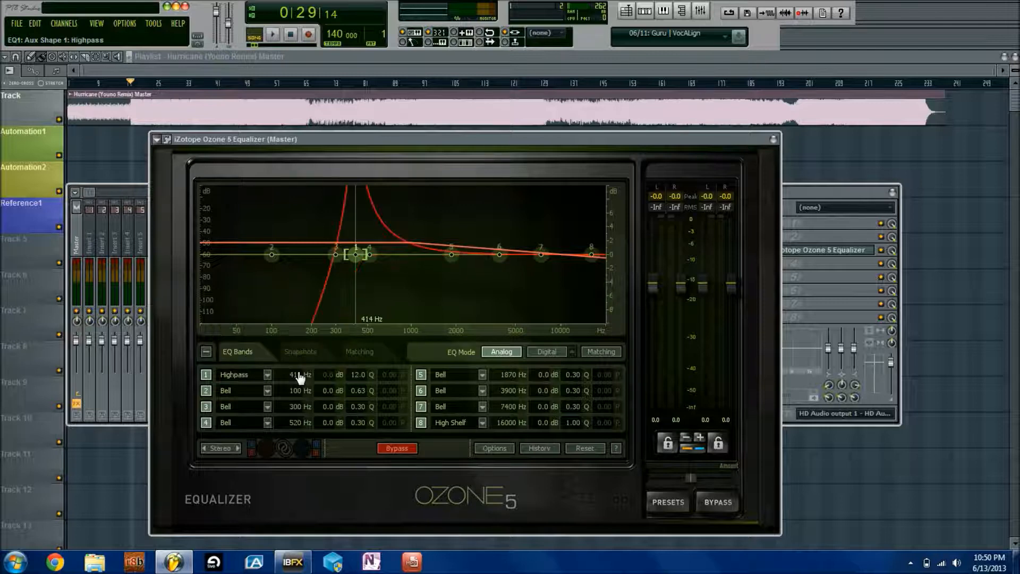
left_click_drag(348, 369, 359, 546)
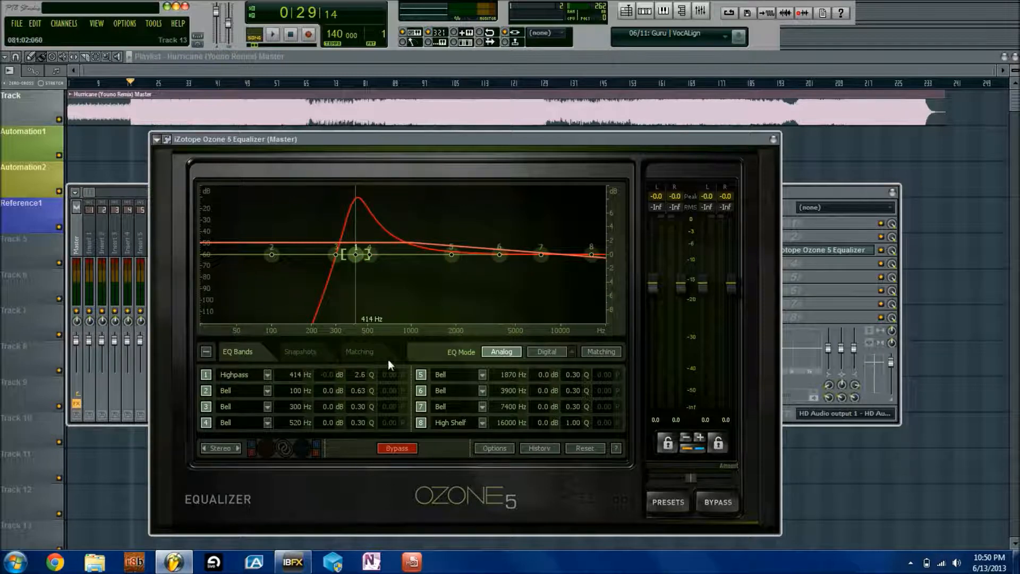
left_click_drag(359, 379, 330, 504)
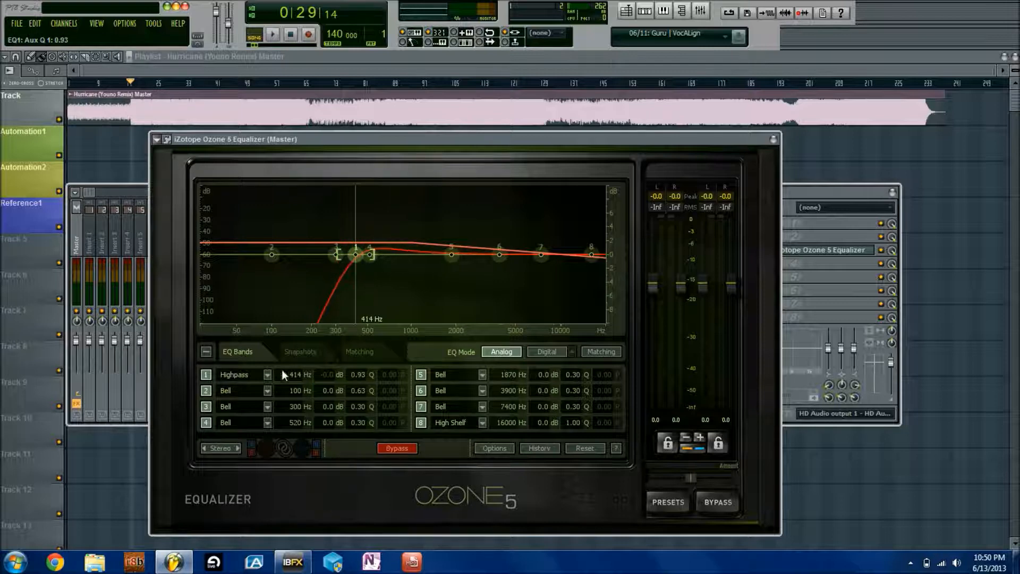
Make band 1 a brickwall high-pass filter and bring its cutoff down to 20 Hz
left_click(266, 374)
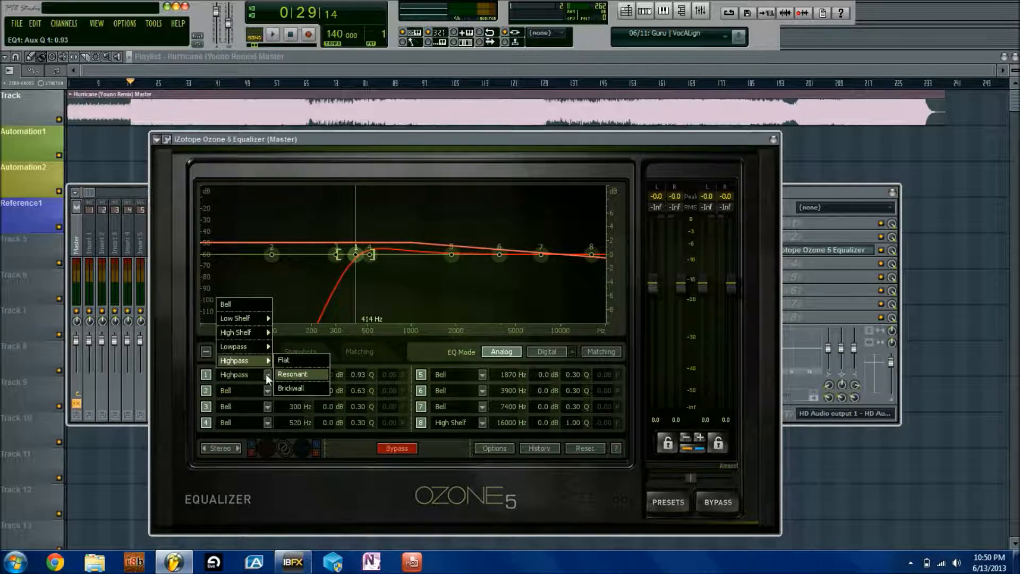
left_click(293, 392)
left_click_drag(355, 255, 238, 258)
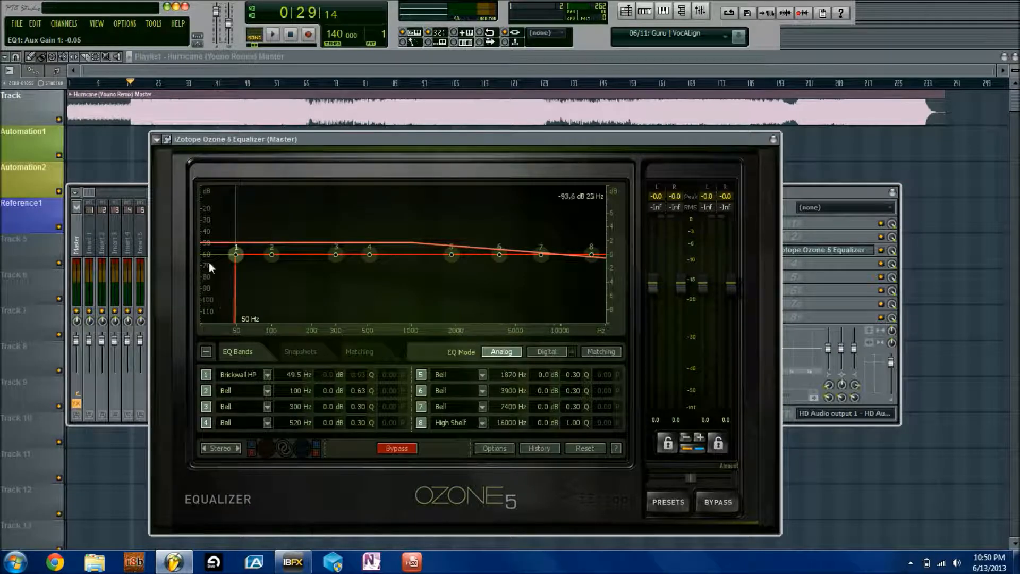
left_click_drag(237, 264, 105, 252)
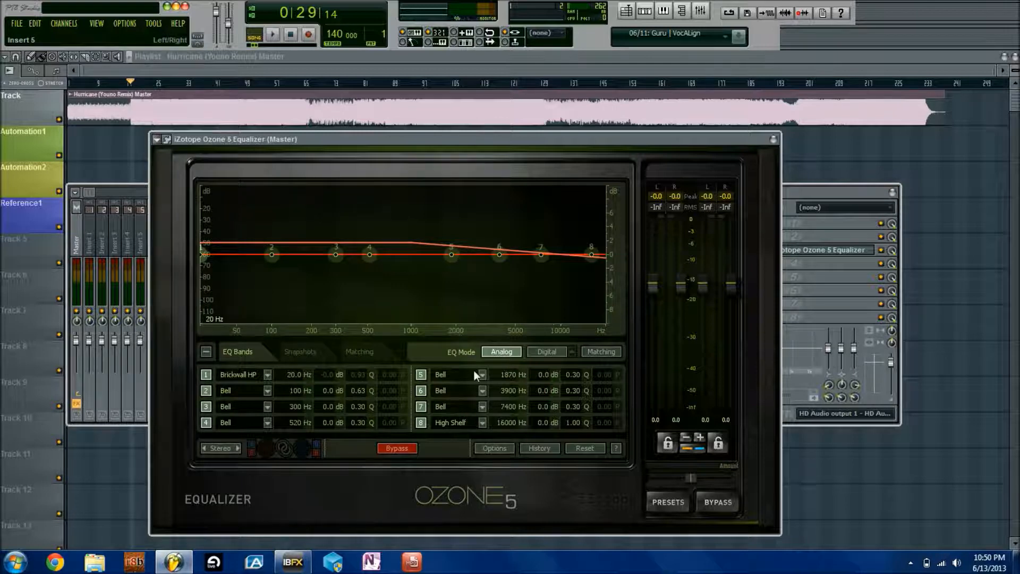
Make band 8 a brickwall low-pass filter with its cutoff at 20000 Hz
left_click(481, 423)
mouse_move(468, 466)
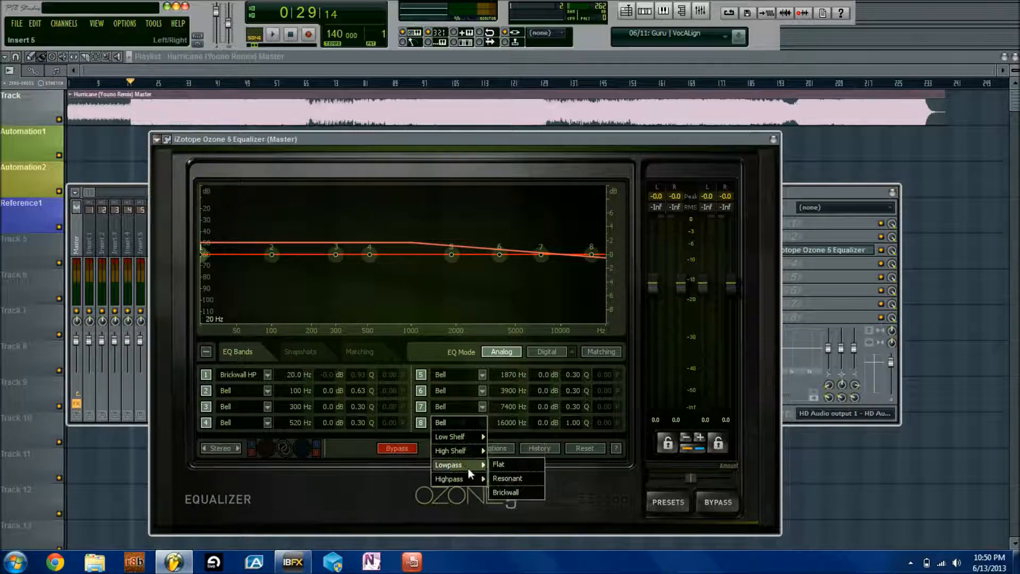
left_click(517, 490)
left_click_drag(592, 257, 653, 259)
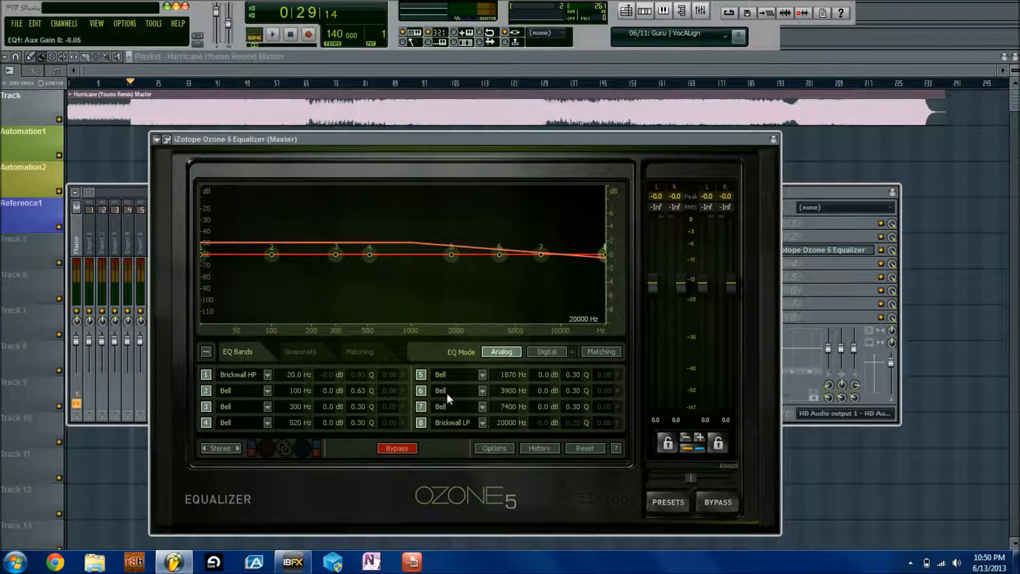
Look through the band filter-type menus without changes, then switch the EQ to Digital mode
left_click(266, 375)
left_click(270, 391)
left_click(267, 392)
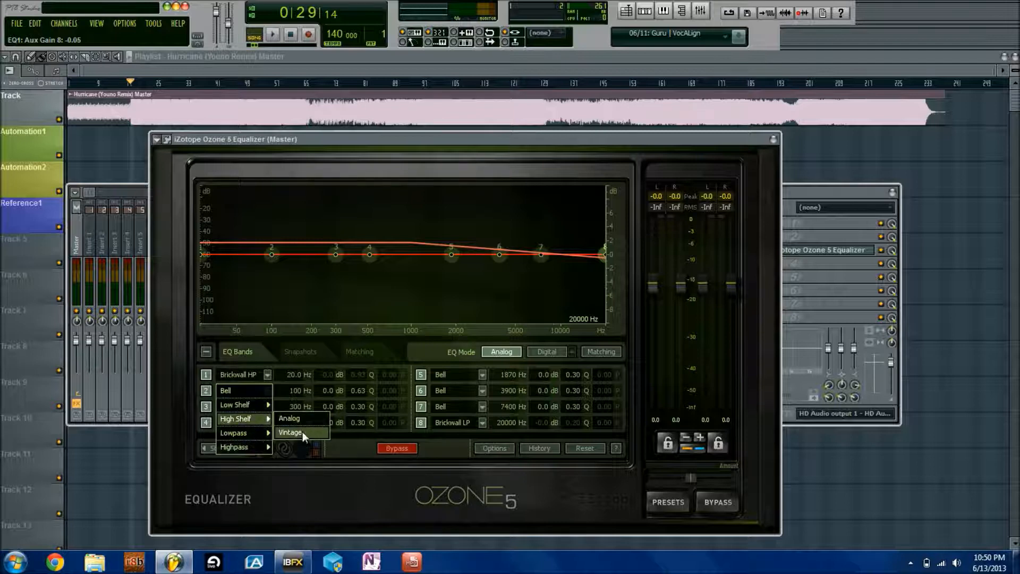
left_click(527, 377)
left_click(549, 352)
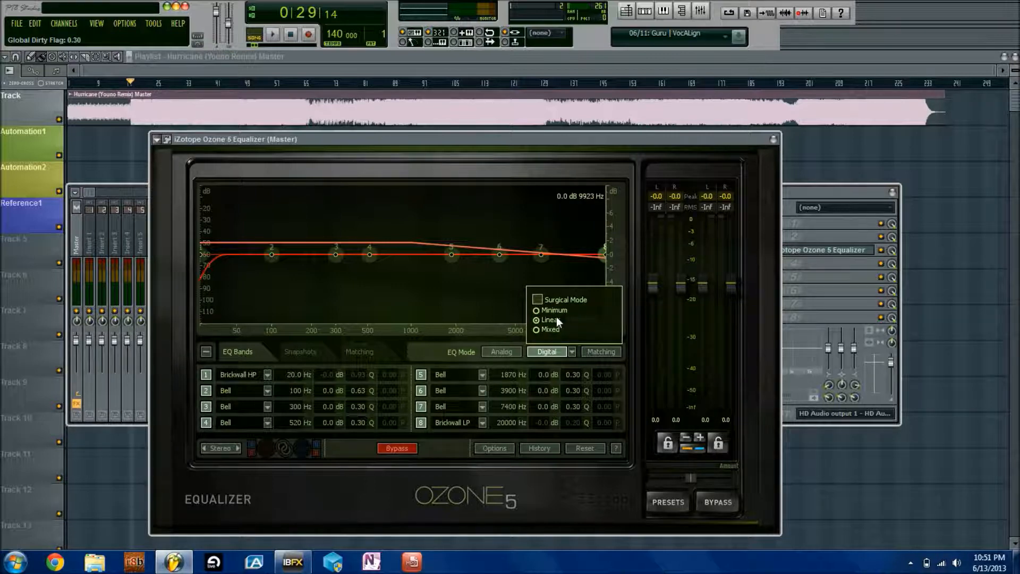
Test a small band 5 boost near 1845 Hz, then bring up the Digital phase-response choices
left_click(569, 352)
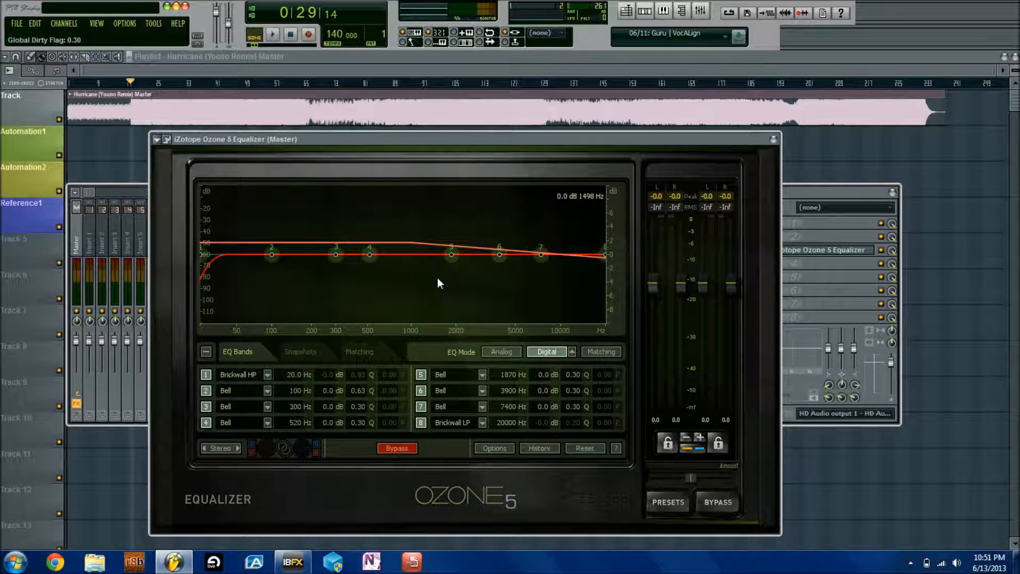
mouse_move(451, 254)
left_mouse_down()
mouse_move(451, 231)
mouse_move(449, 254)
left_mouse_up()
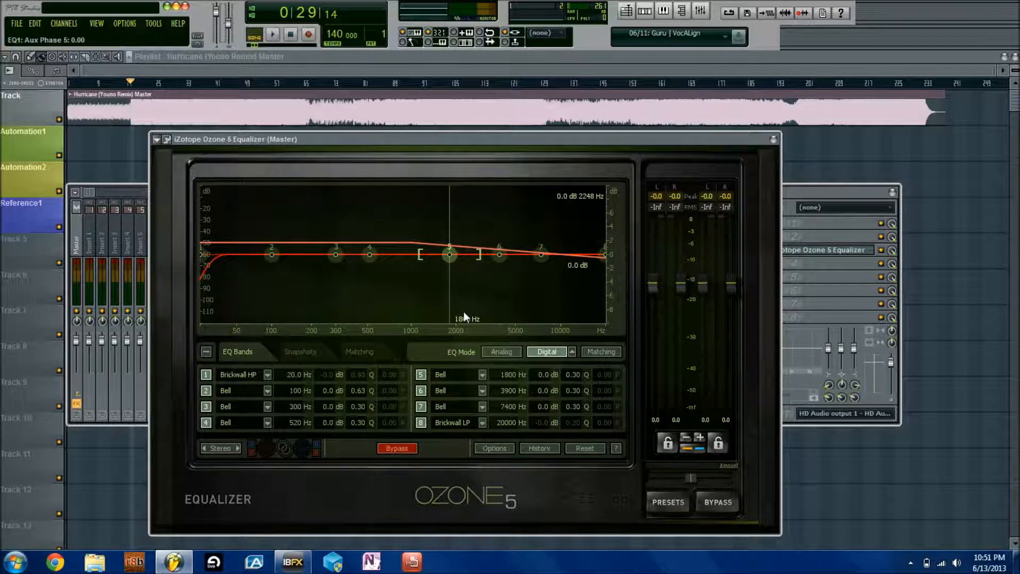
left_click(573, 352)
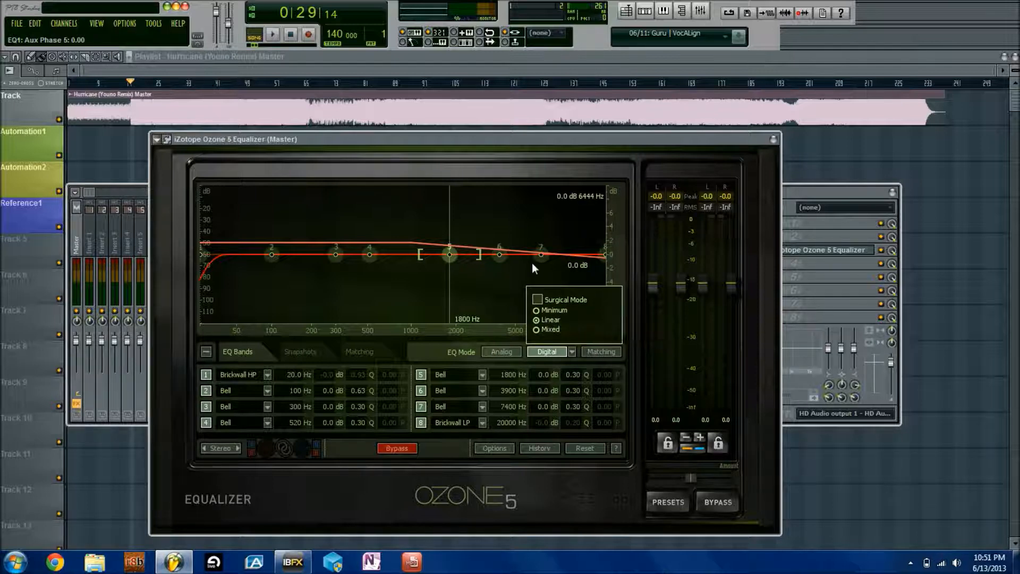
Change the Digital phase response from Linear to Mixed
left_click(572, 351)
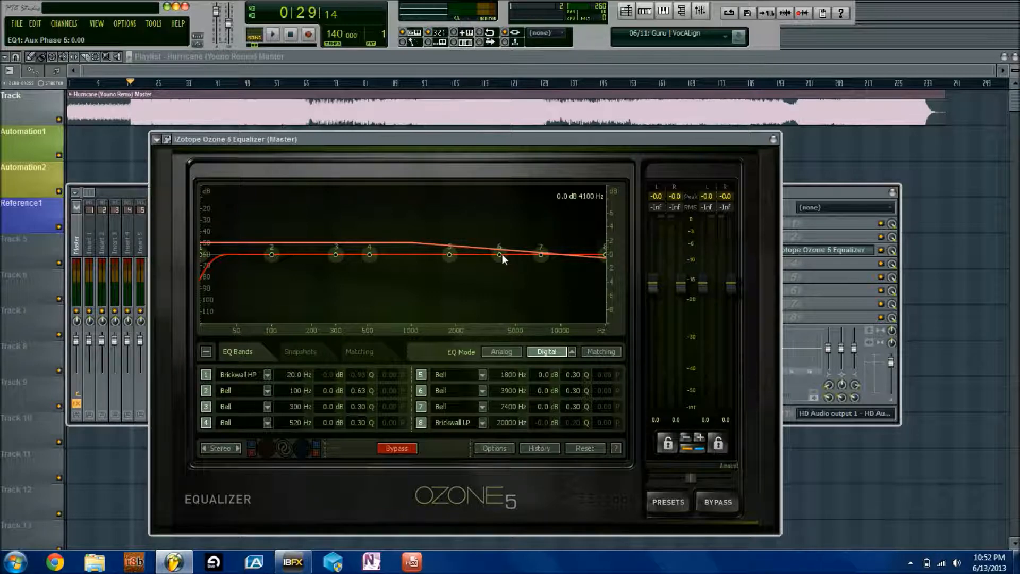
left_click(571, 352)
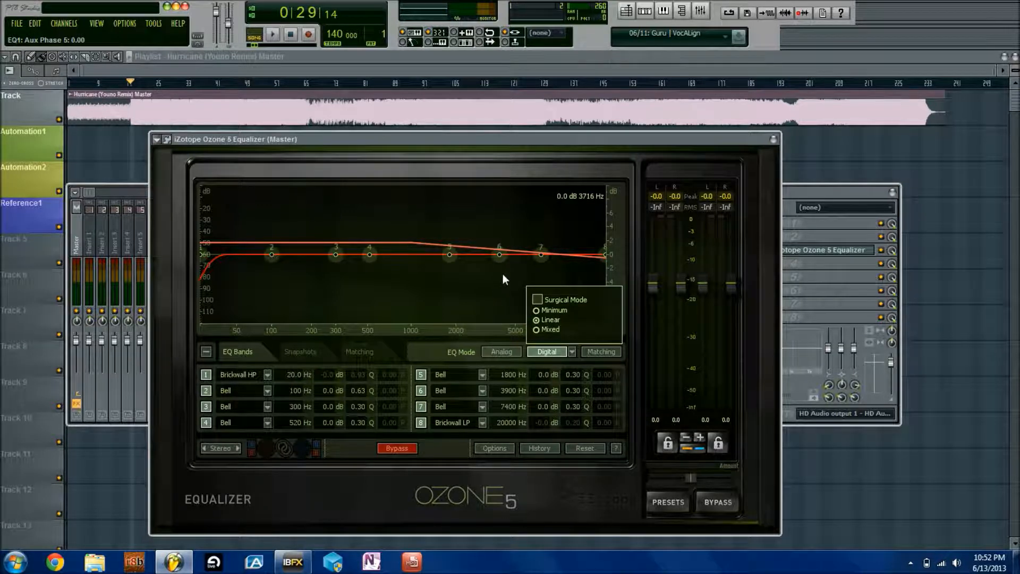
left_click(572, 353)
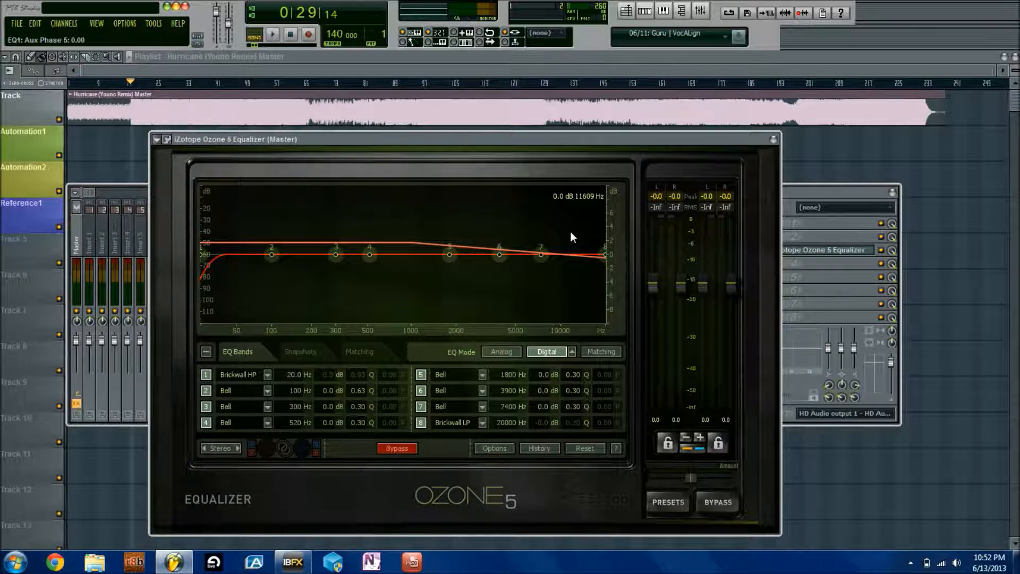
left_click(573, 354)
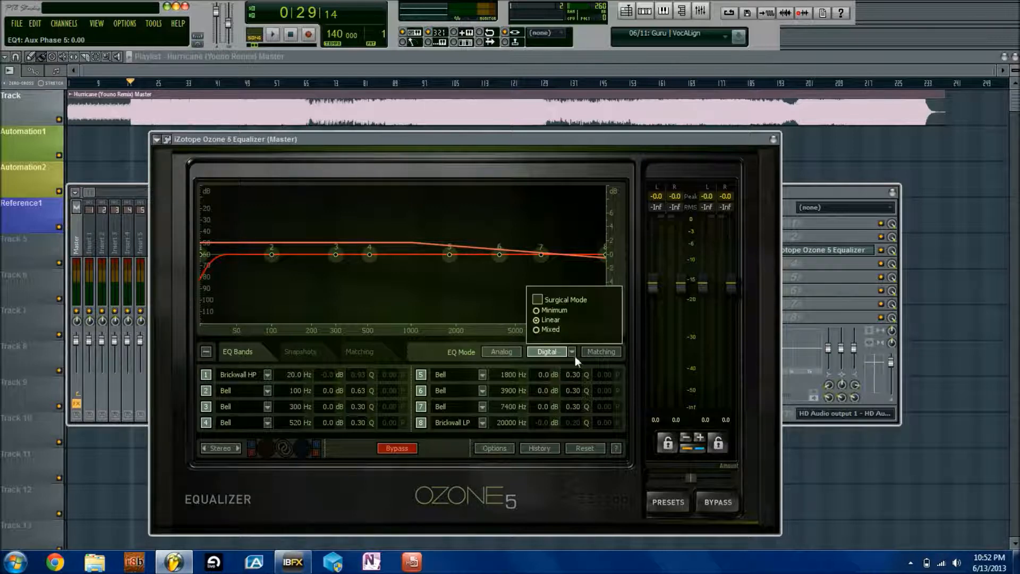
left_click(550, 330)
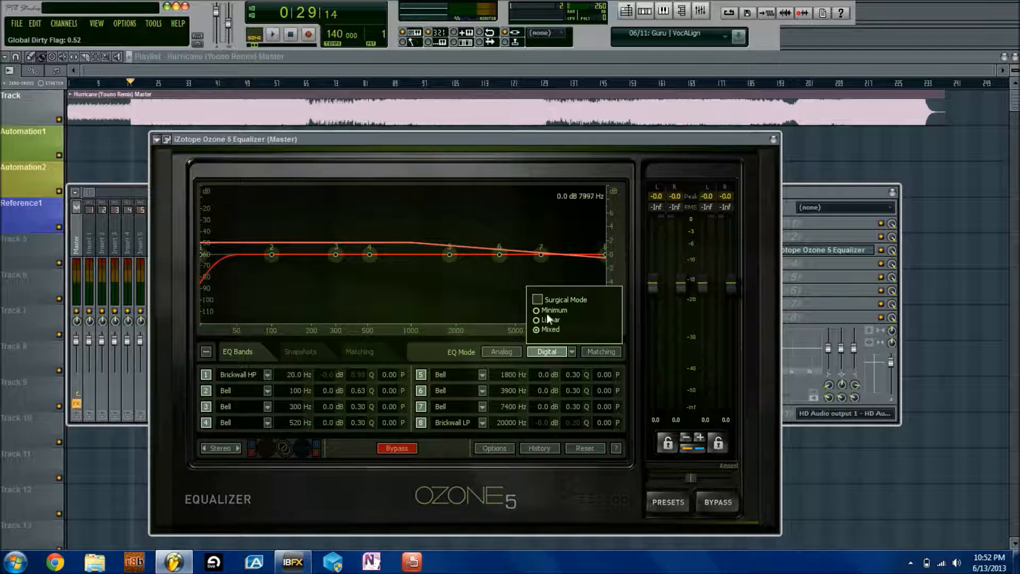
Widen band 2 to Q 0.50 and adjust its phase until it reads -1.00
left_click(564, 350)
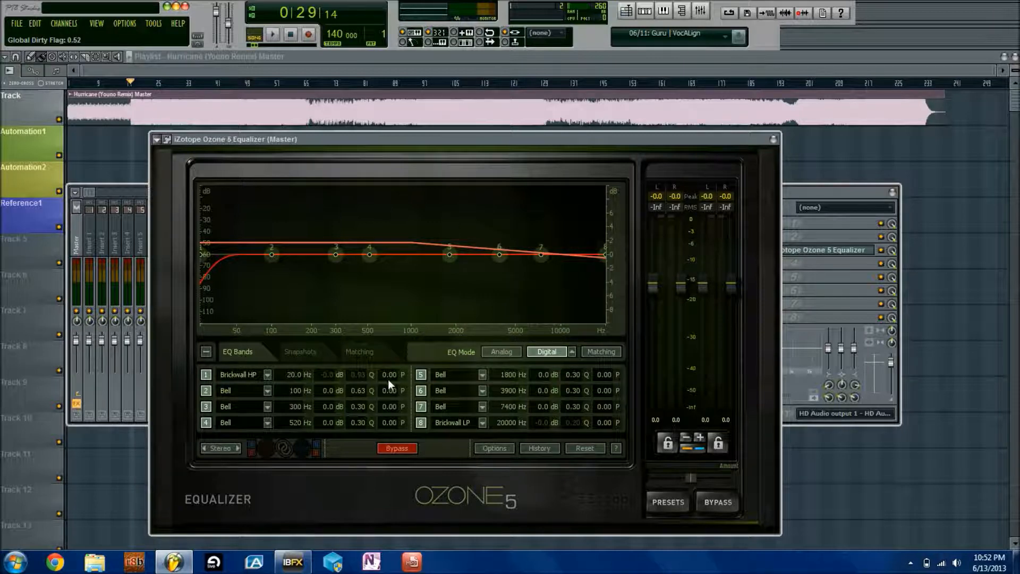
scroll(274, 257, "up", 2)
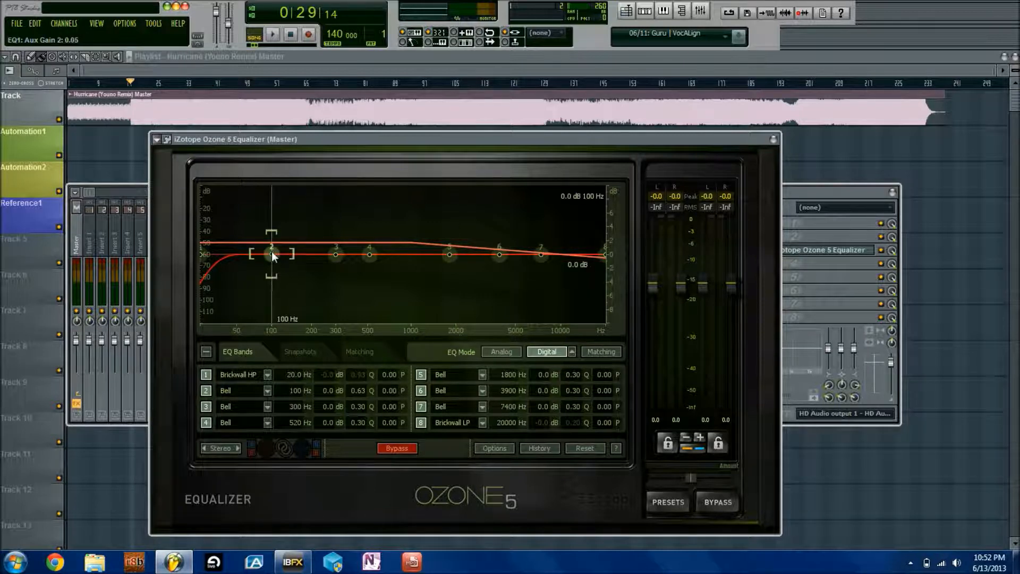
left_click_drag(291, 255, 275, 210)
left_click_drag(280, 274, 250, 226)
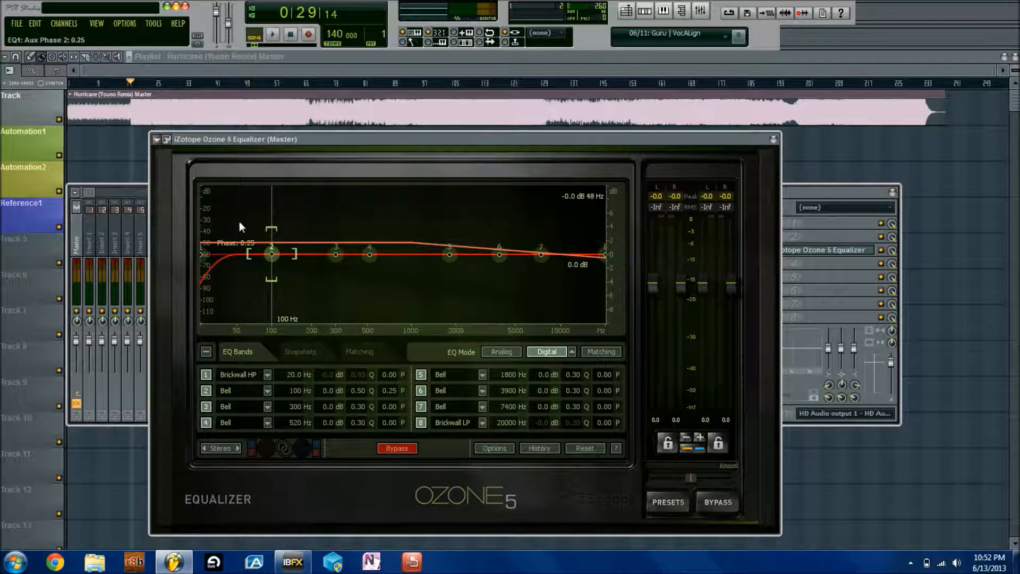
left_click_drag(276, 226, 273, 289)
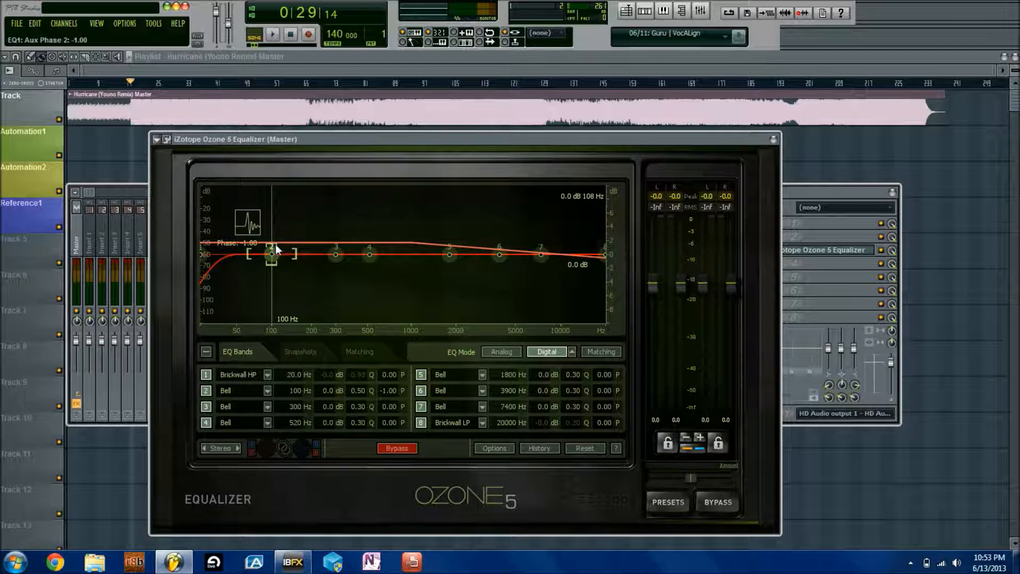
left_click_drag(272, 258, 281, 235)
left_click_drag(274, 234, 271, 208)
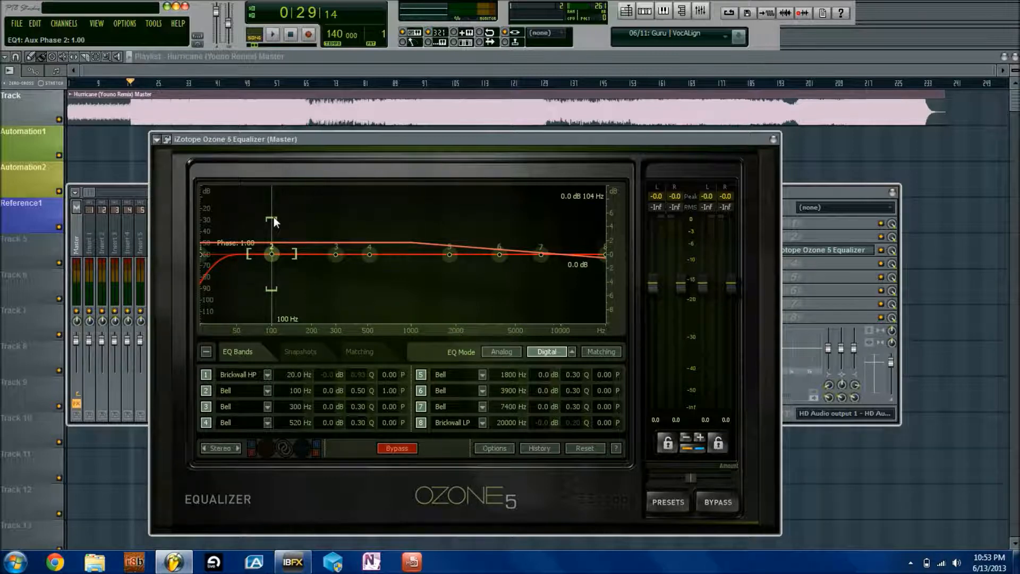
left_click_drag(275, 219, 271, 262)
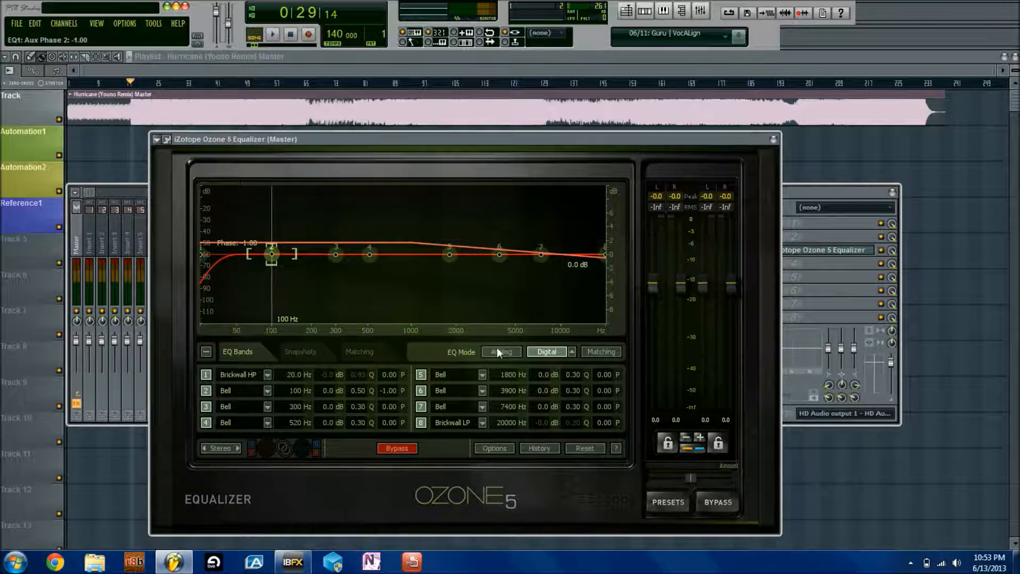
Load a new iZotope Ozone 5 Equalizer into a master mixer effect slot
left_click(831, 229)
left_click(765, 252)
mouse_move(776, 269)
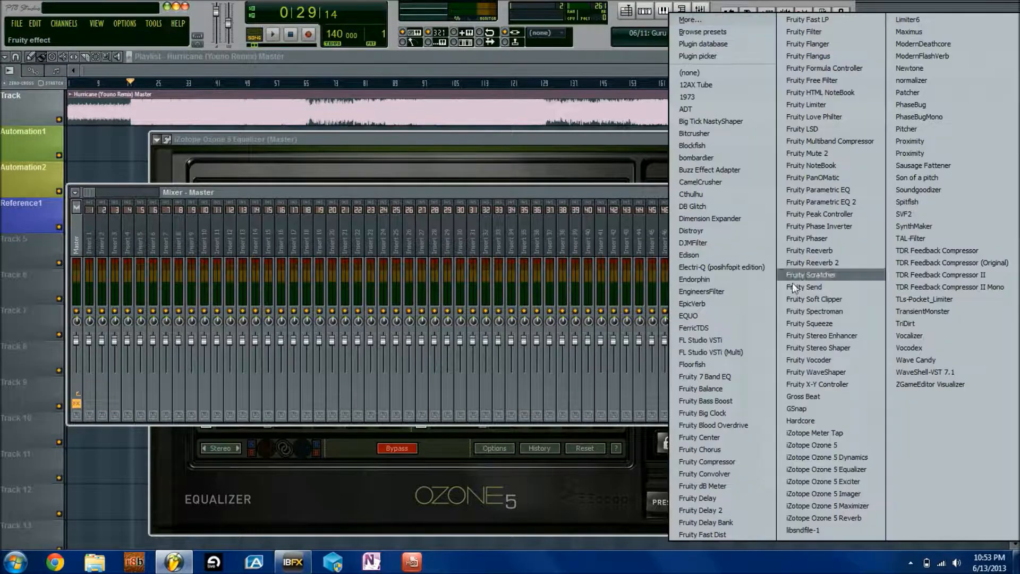
left_click(823, 469)
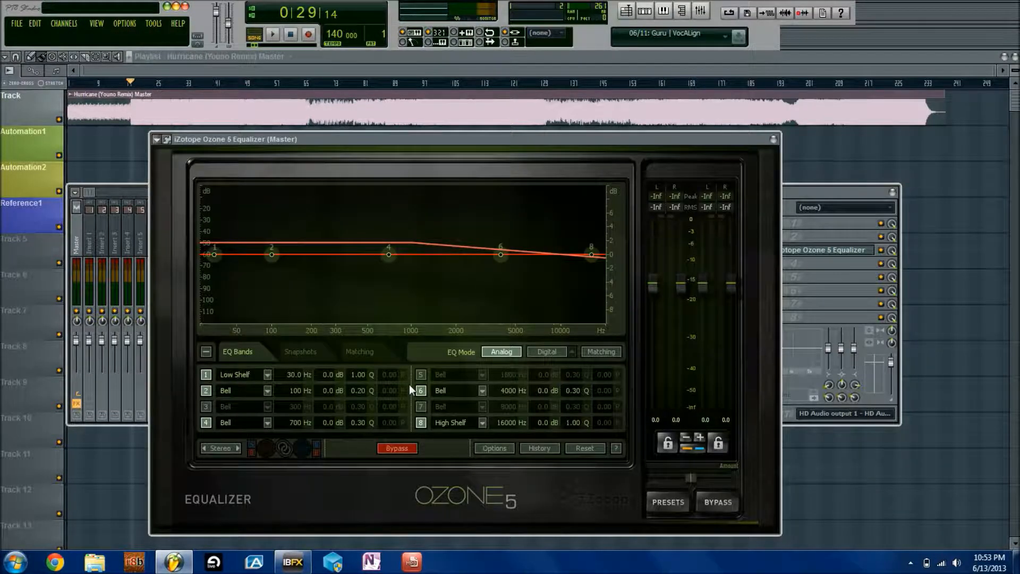
Set the new EQ to Digital mode with Mixed phase and Surgical Mode on
left_click(563, 351)
left_click(571, 351)
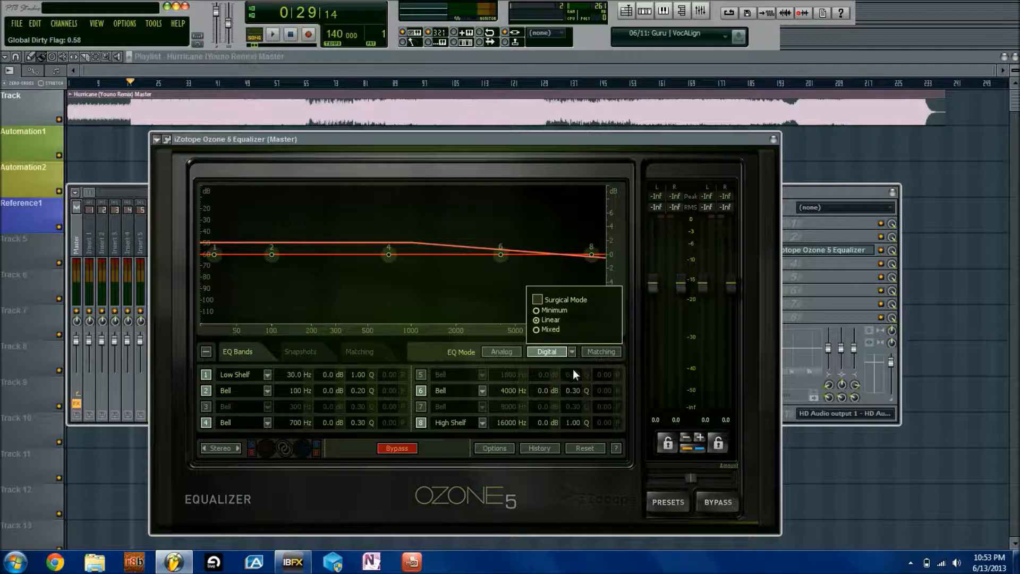
left_click(545, 332)
left_click(537, 299)
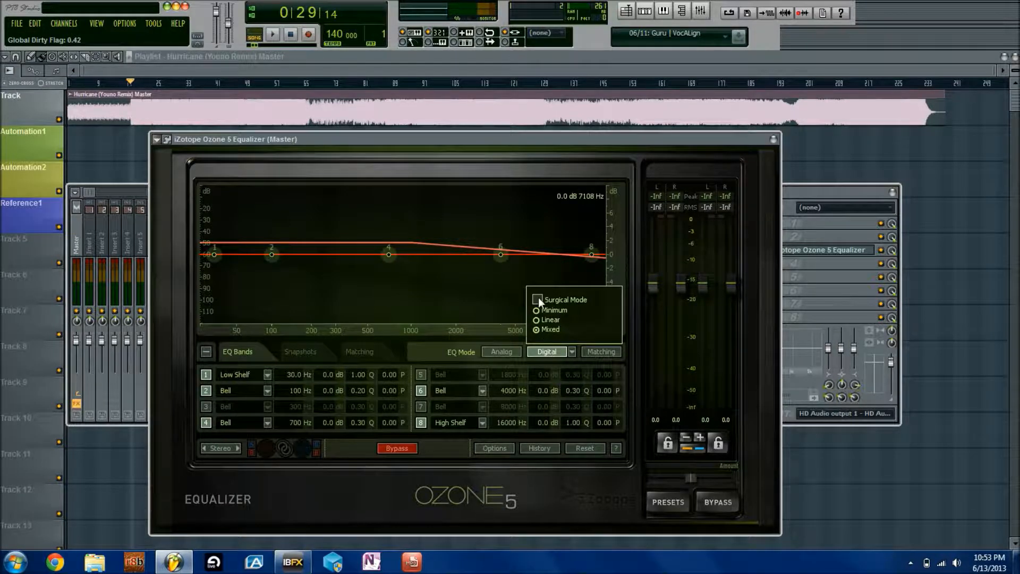
Test a 5 dB band 4 boost near 745 Hz, then reset band 4 to flat
left_click_drag(391, 255, 393, 219)
scroll(390, 223, "up", 3)
scroll(390, 219, "up", 5)
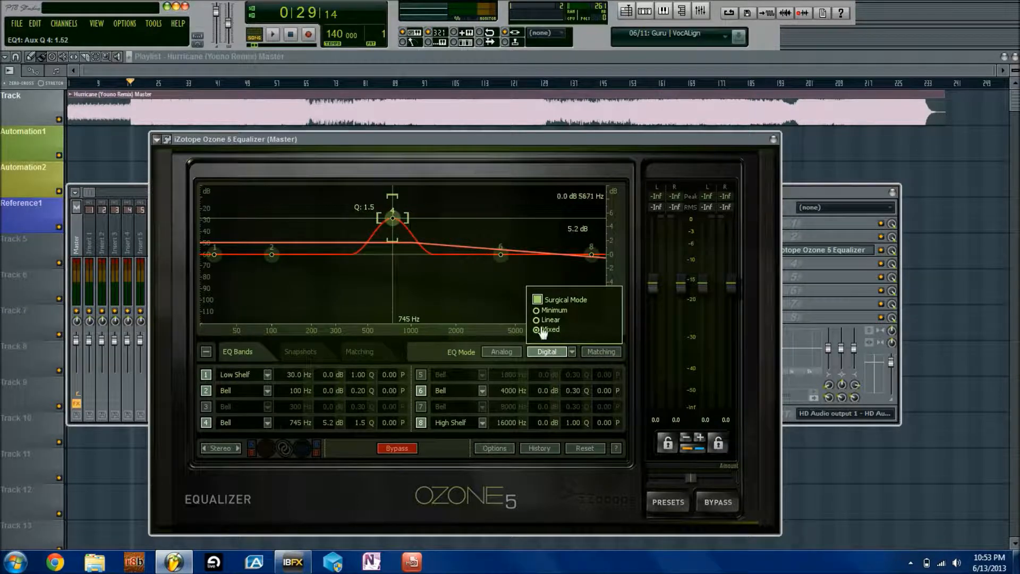
left_click(573, 351)
scroll(393, 218, "down", 4)
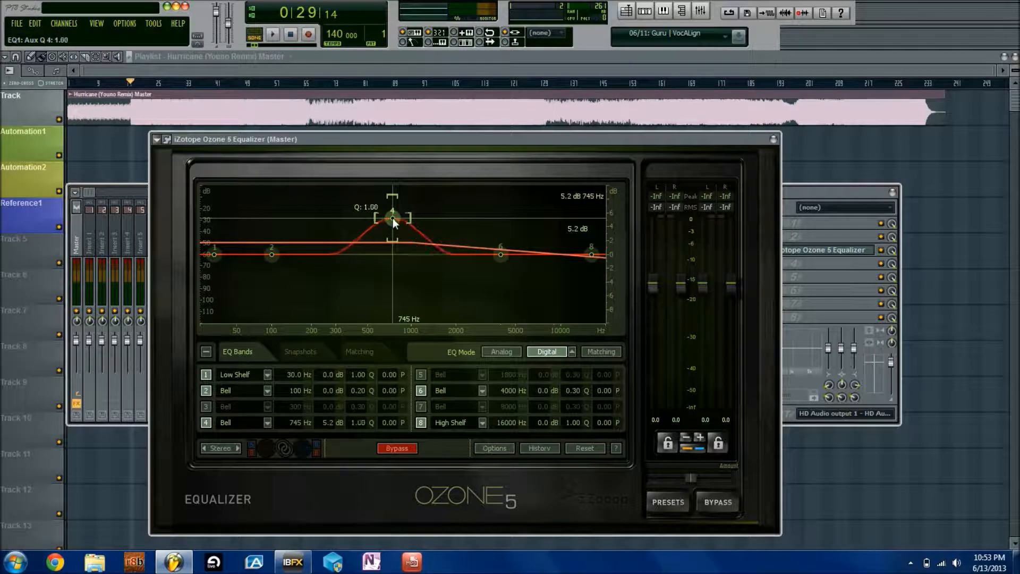
double_click(393, 218)
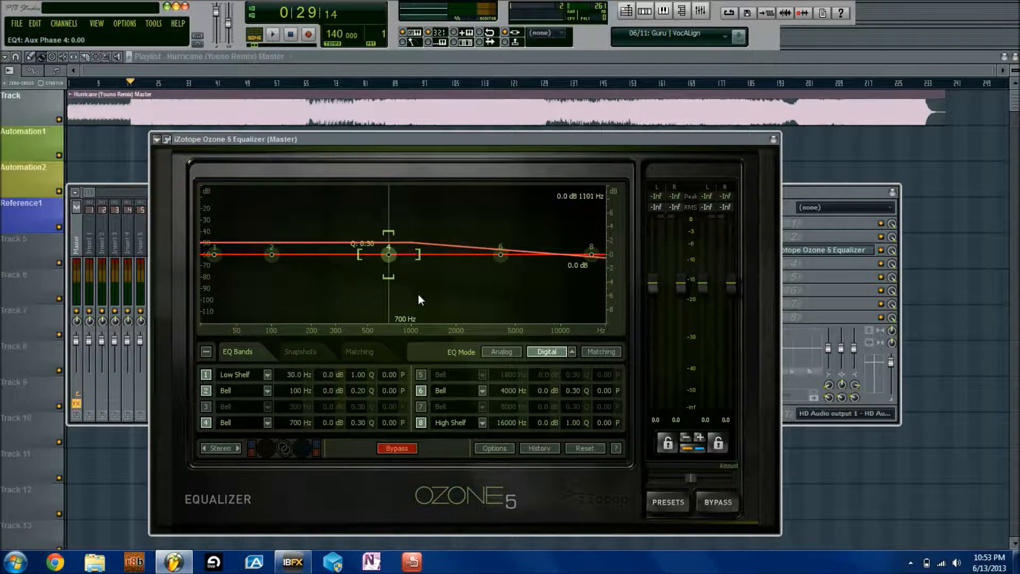
Set the low shelf band 1's phase to -1.00
left_click(213, 252)
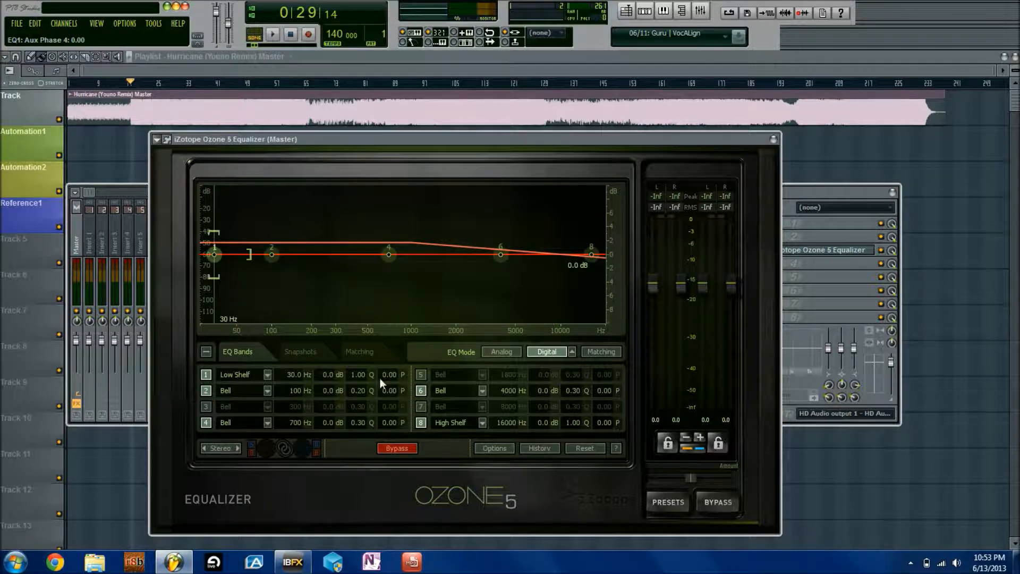
left_click_drag(392, 380, 388, 539)
left_click_drag(393, 380, 383, 453)
Test low shelf cut and high shelf boost, then reset both shelves to defaults
left_click_drag(214, 255, 249, 266)
scroll(250, 264, "up", 10)
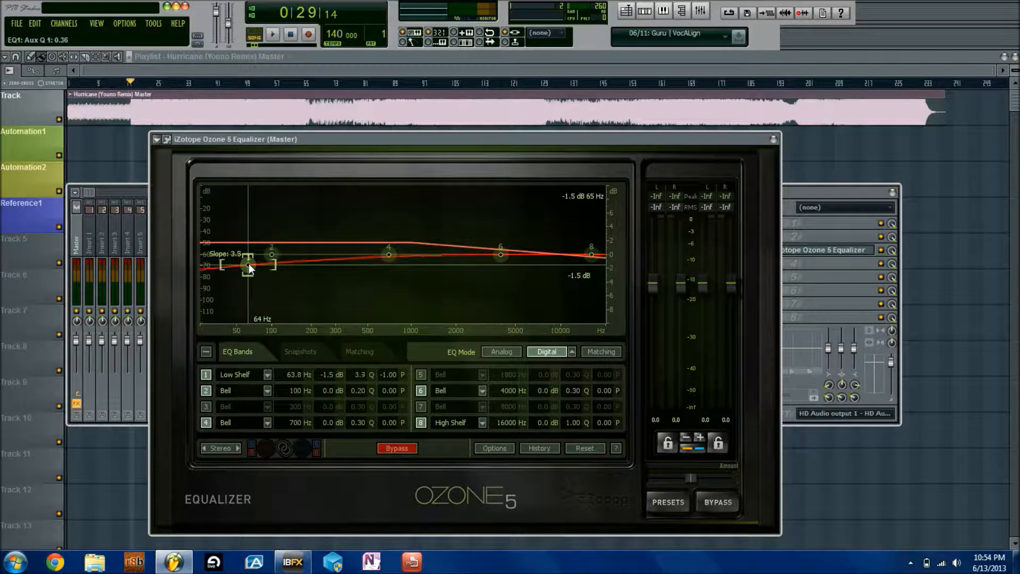
scroll(249, 263, "up", 2)
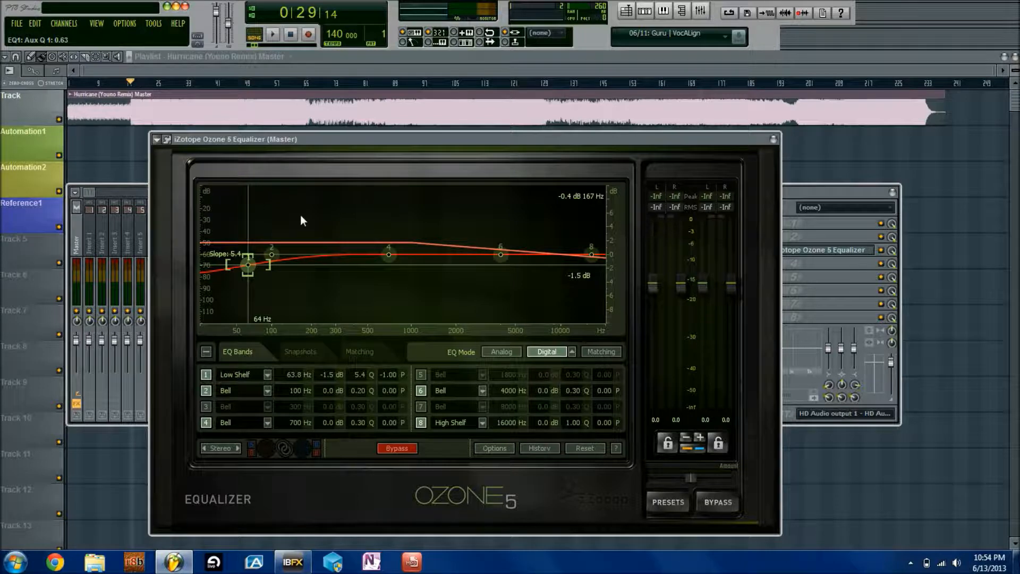
left_click_drag(593, 256, 591, 237)
scroll(591, 234, "up", 5)
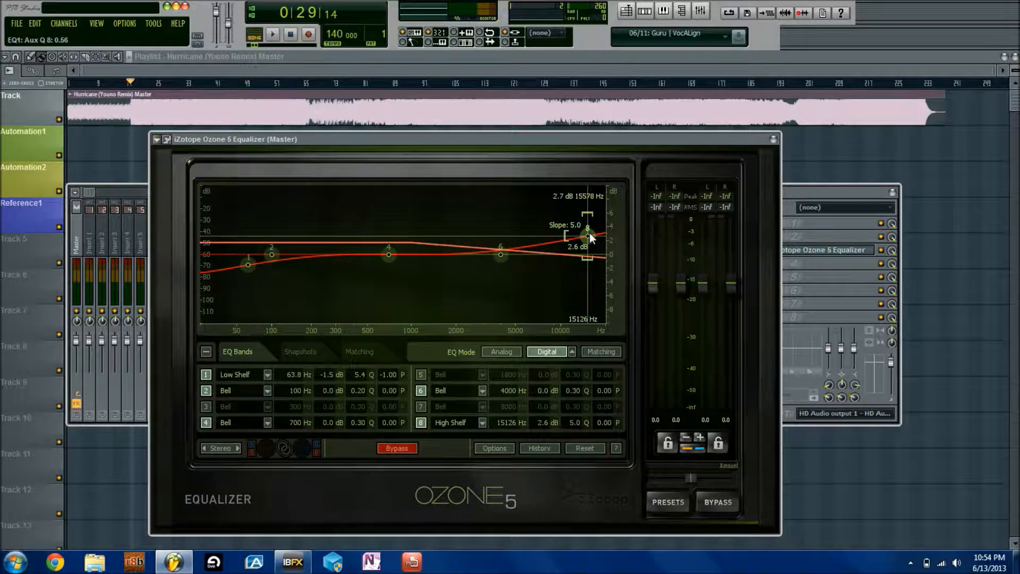
left_click_drag(590, 232, 575, 227)
double_click(575, 228)
double_click(246, 266)
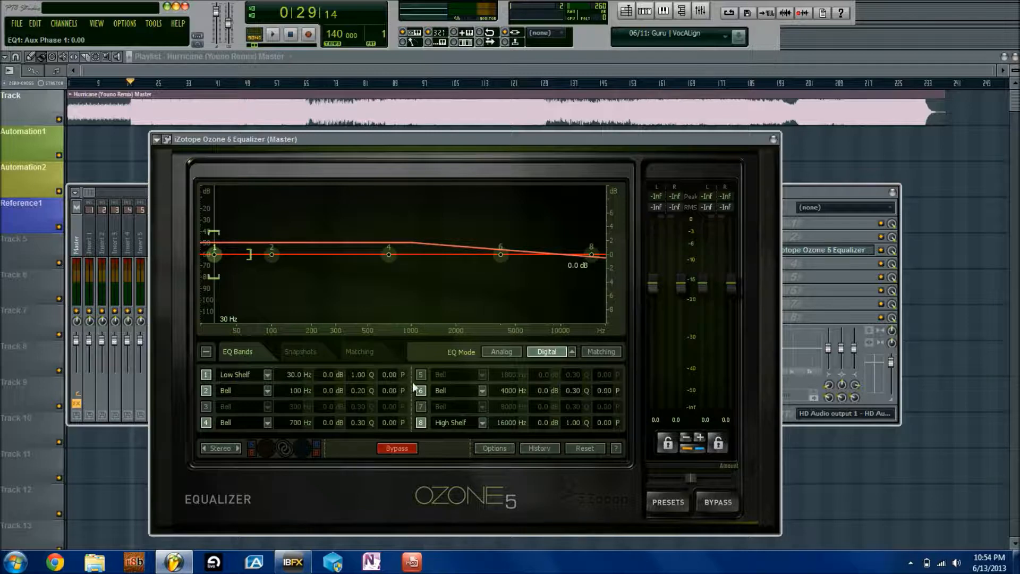
Enter band 1's phase as 0, then 1, finally settling on -1.00
left_click_drag(390, 380, 383, 476)
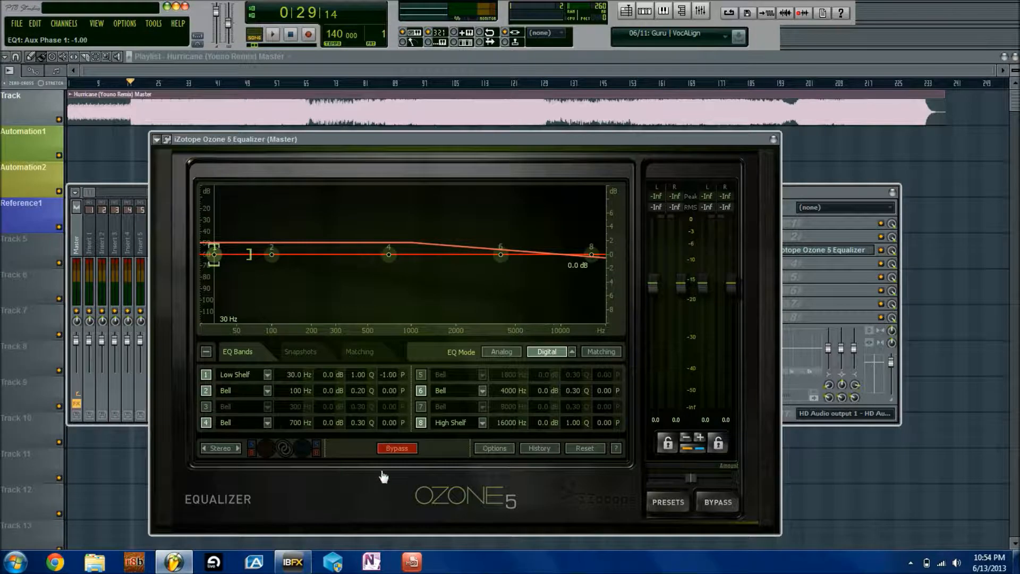
double_click(390, 375)
type("0")
key("Return")
type("1")
key("Return")
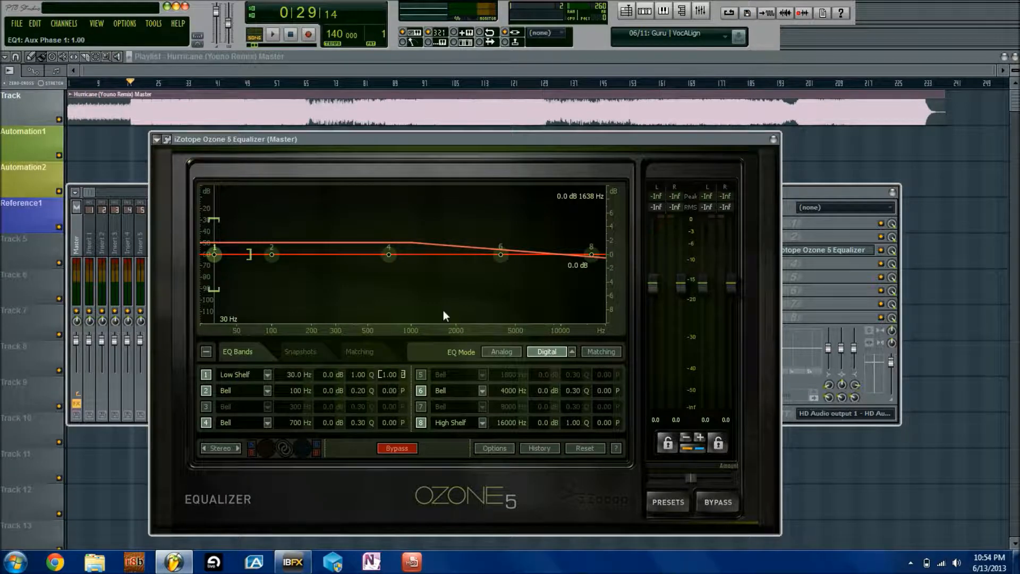
double_click(383, 374)
type("-1")
key("Return")
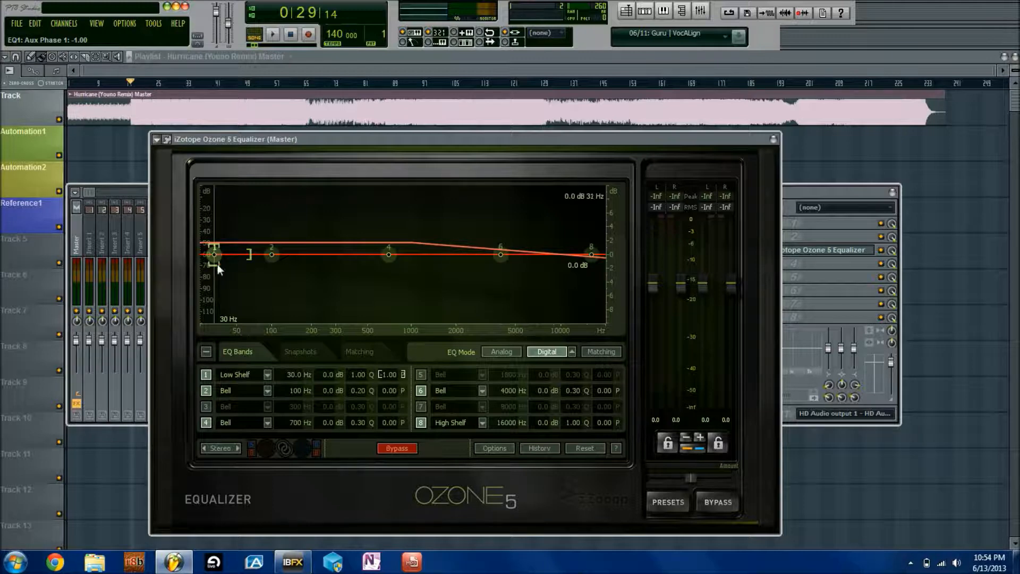
Move the low shelf down to 20 Hz
left_click_drag(302, 379, 321, 437)
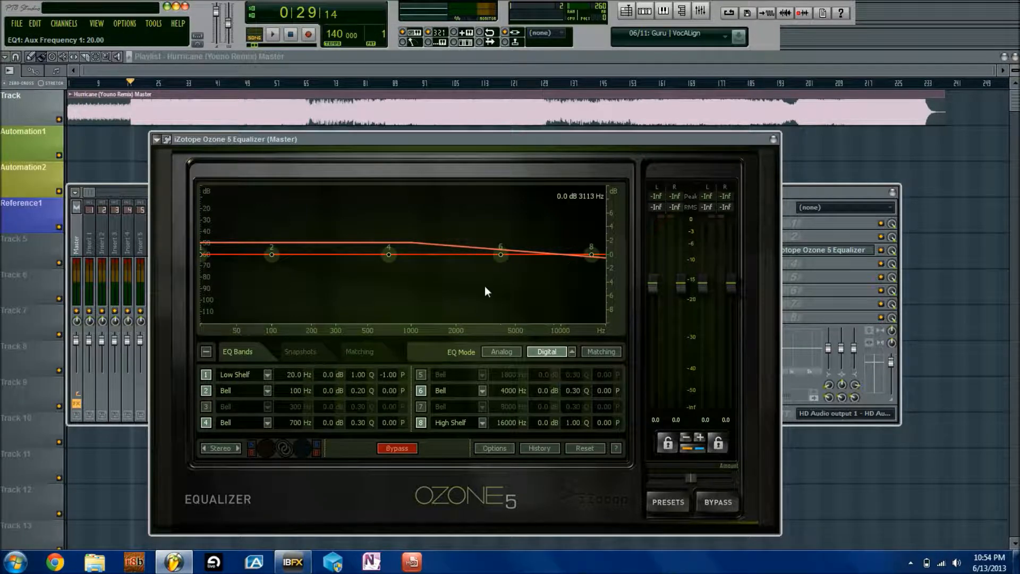
scroll(546, 425, "down", 6)
scroll(518, 420, "up", 2)
Zero band 8's gain and phase, then fine-tune high shelf to +0.5 dB, low shelf to 22.2 Hz
double_click(545, 422)
type("0")
key("Return")
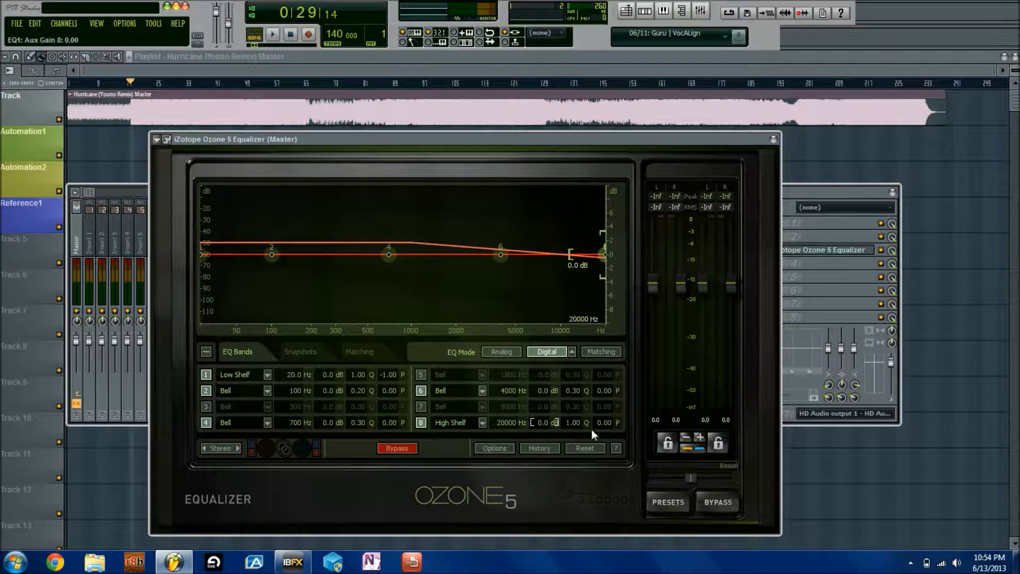
double_click(604, 424)
left_click(547, 295)
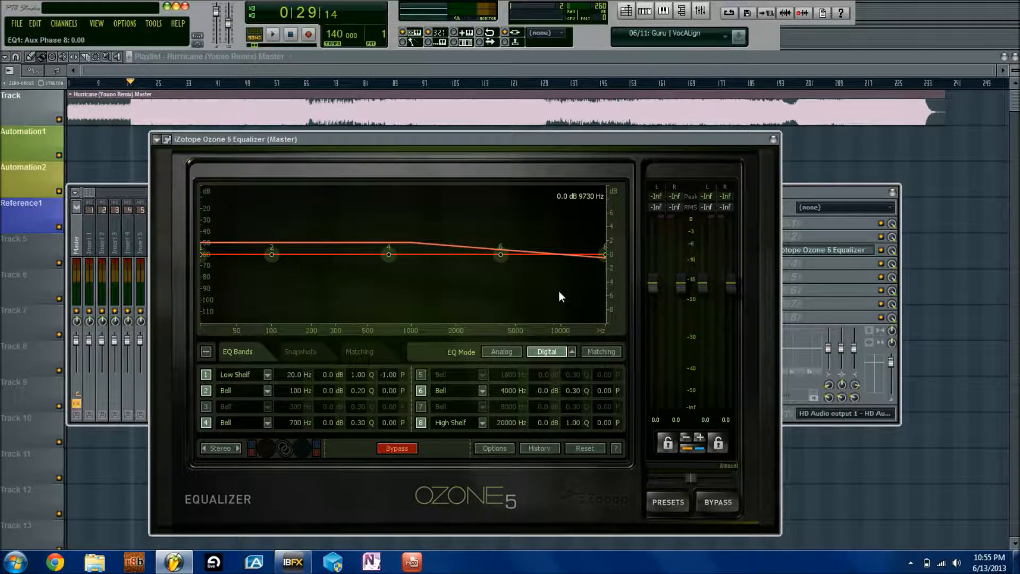
mouse_move(604, 254)
left_mouse_down()
mouse_move(590, 230)
mouse_move(596, 251)
left_mouse_up()
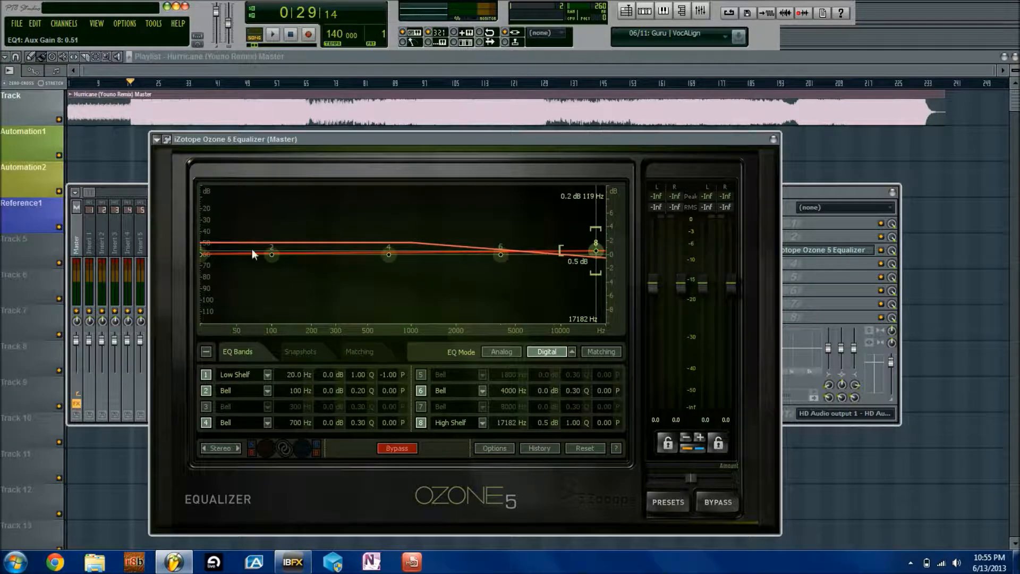
mouse_move(204, 254)
left_mouse_down()
mouse_move(215, 211)
mouse_move(206, 259)
left_mouse_up()
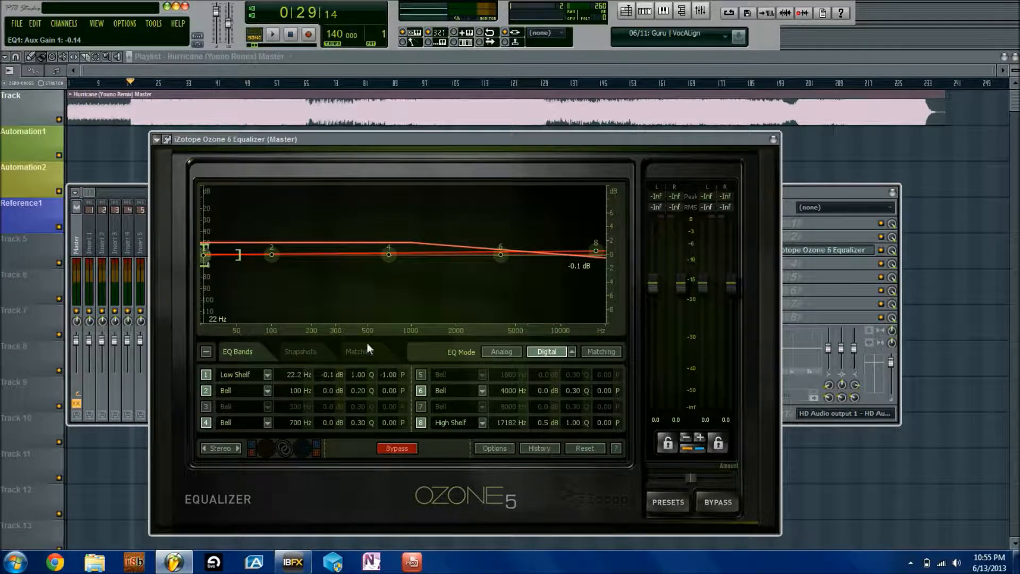
Switch to Mid/Side and trial a Mid band 4 boost at 1317 Hz, 8.1 dB, then flatten it
left_click(224, 449)
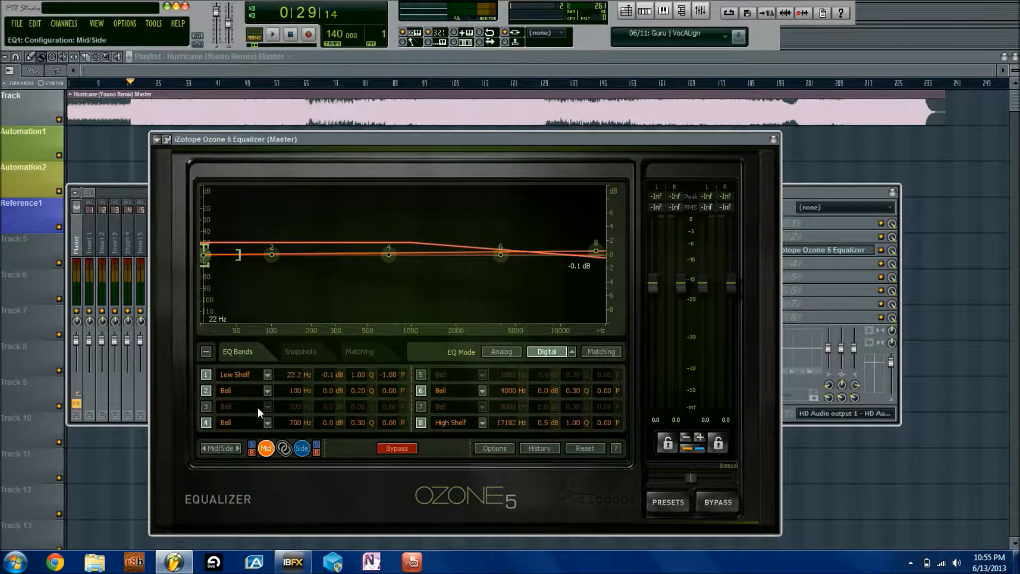
left_click_drag(388, 254, 389, 213)
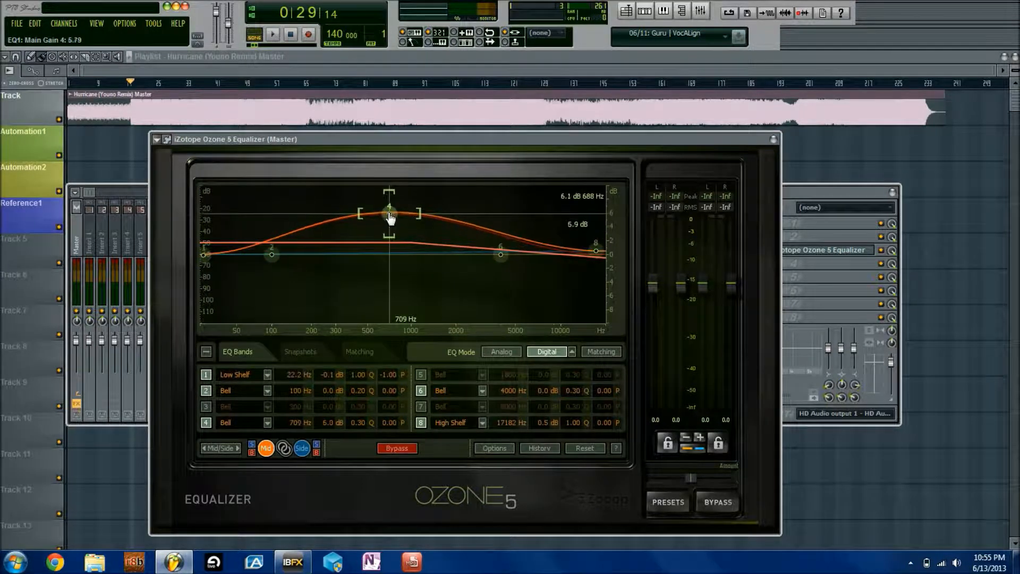
scroll(390, 213, "up", 1)
scroll(391, 215, "up", 4)
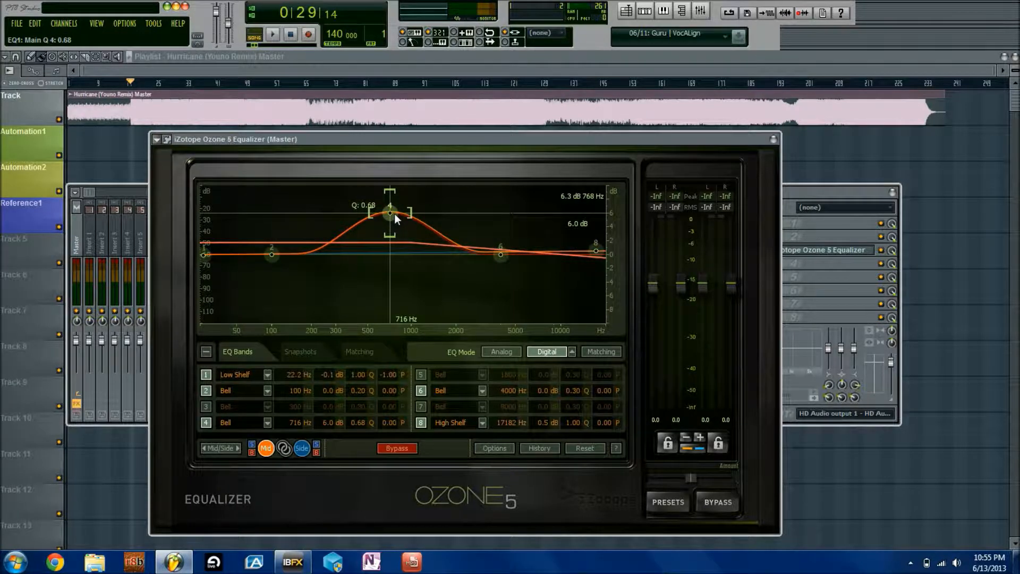
left_click_drag(395, 214, 431, 196)
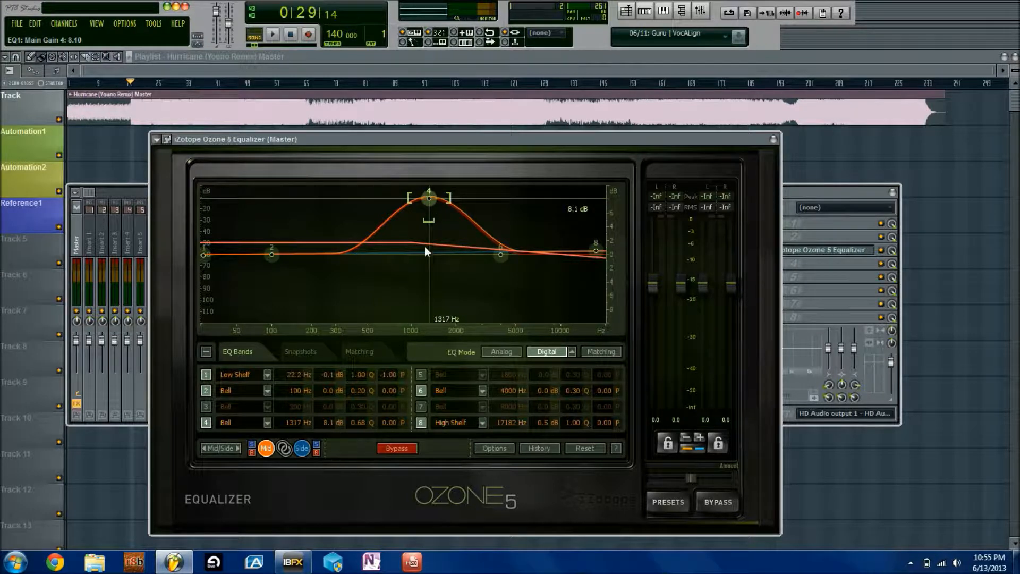
left_click(425, 198, "alt")
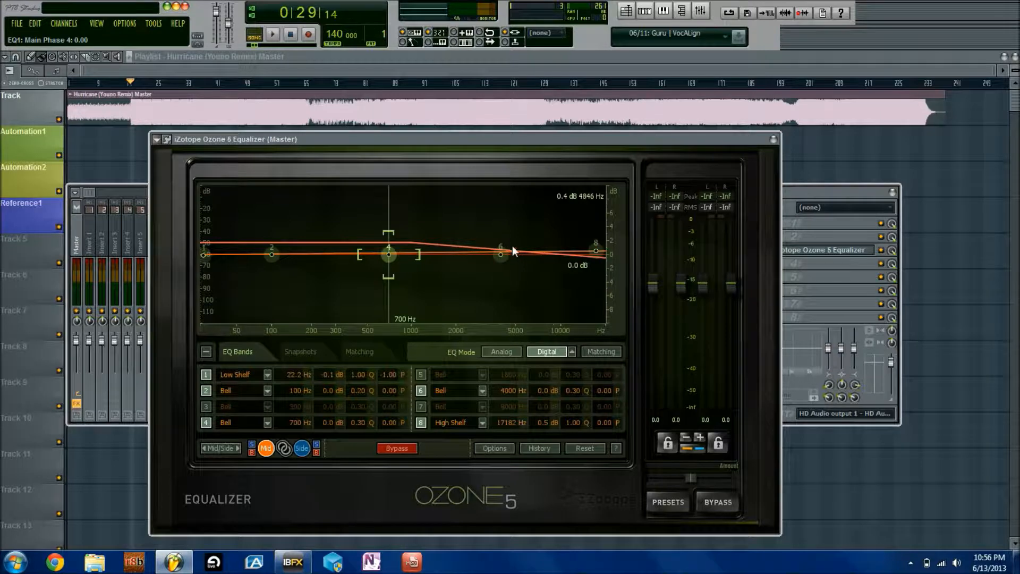
Give the Mid low shelf a steep 3.5 dB boost at 58 Hz
left_click(500, 254)
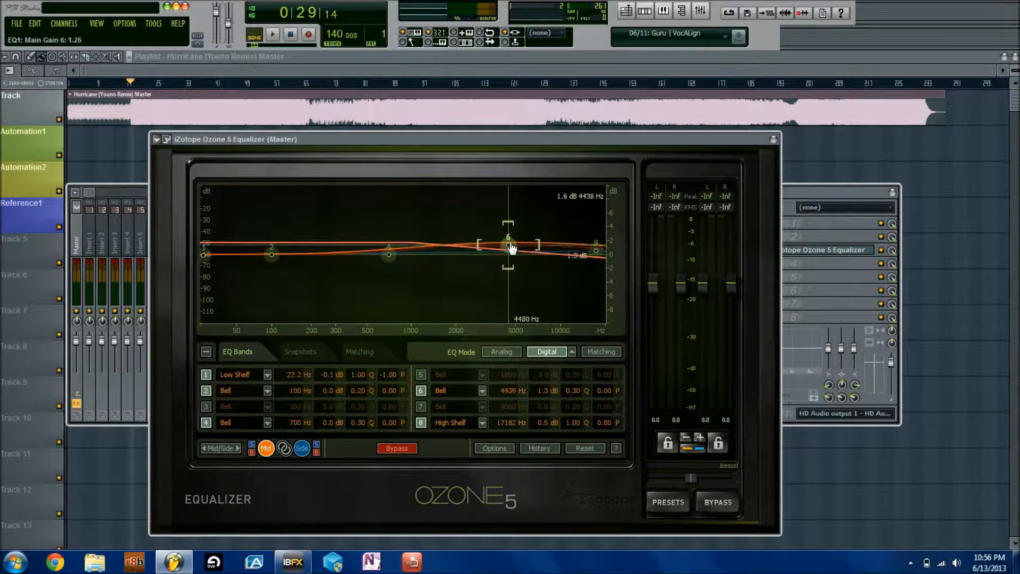
left_click_drag(204, 253, 243, 229)
scroll(223, 224, "up", 4)
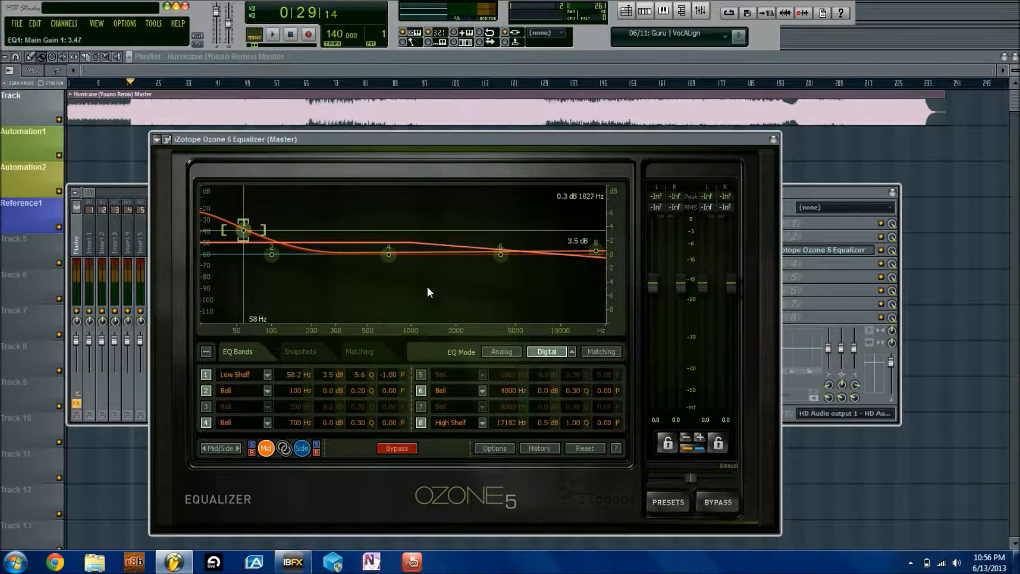
On the Side channel, boost the high shelf 5.9 dB at 17351 Hz with slope 5.2
left_click(301, 447)
left_click_drag(591, 254, 597, 221)
scroll(597, 220, "down", 3)
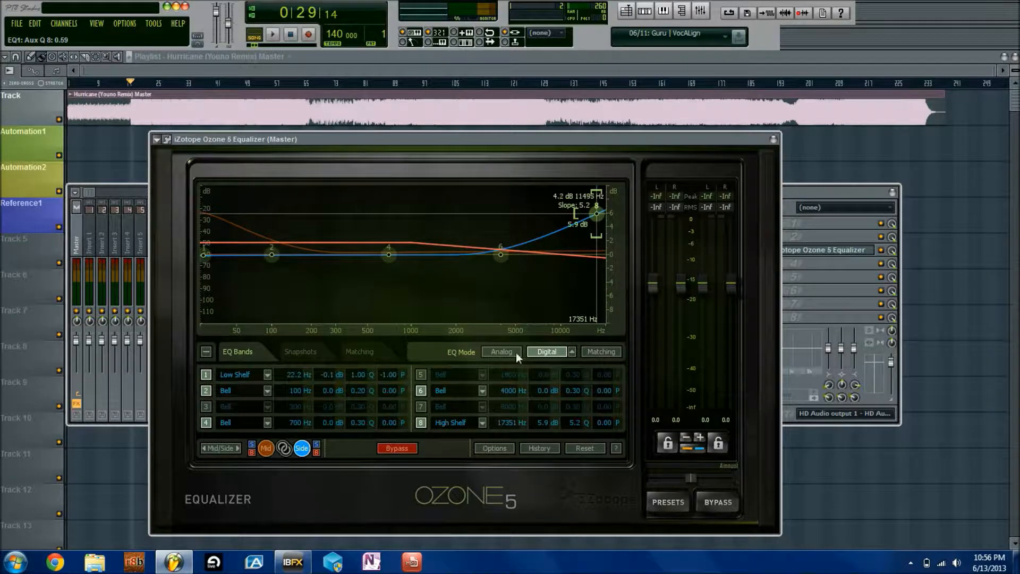
Flatten the Side band 8 high shelf, then the Mid band 1 low shelf at 58 Hz
left_click(266, 448)
left_click(243, 230)
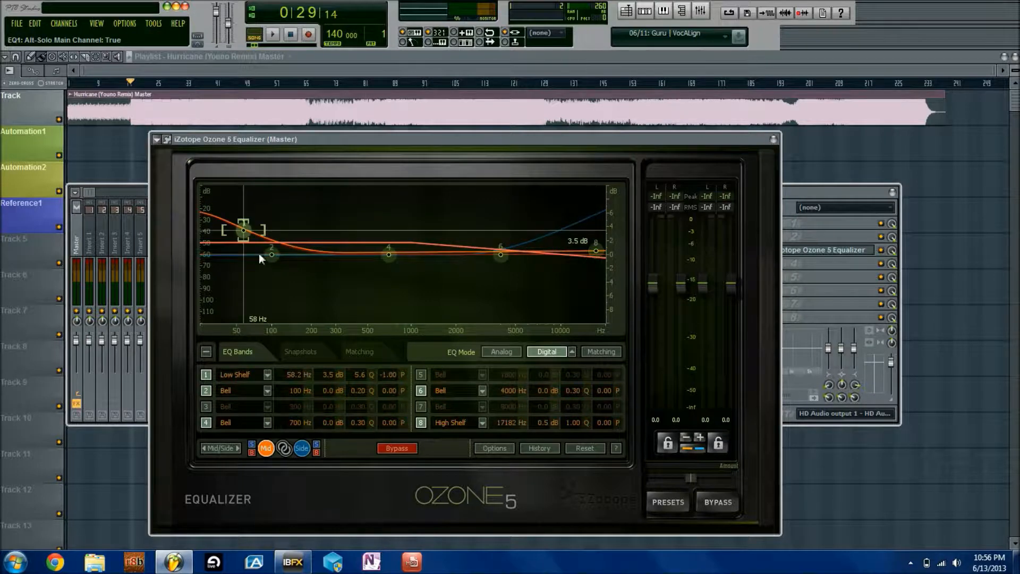
left_click(302, 448)
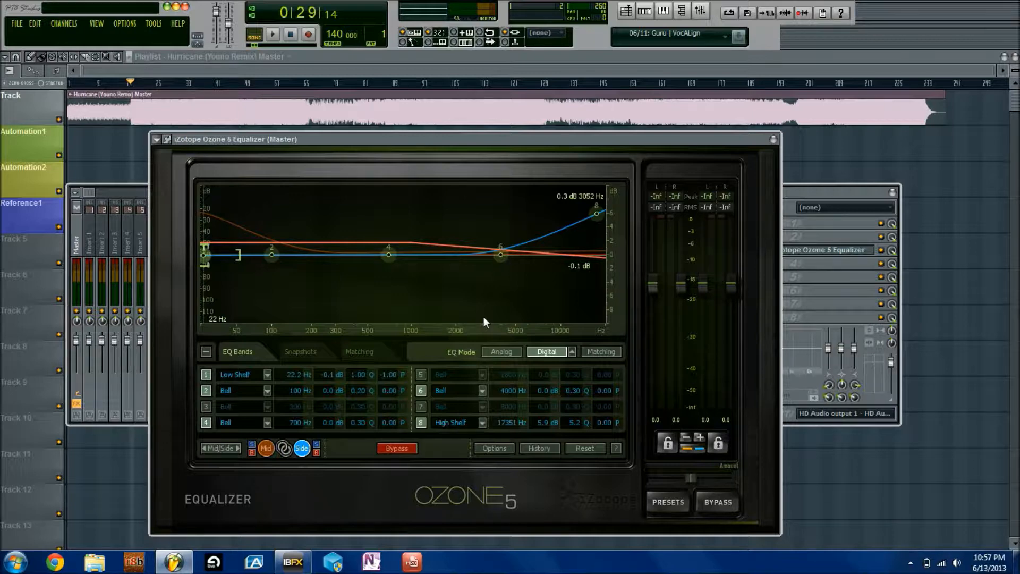
double_click(596, 214)
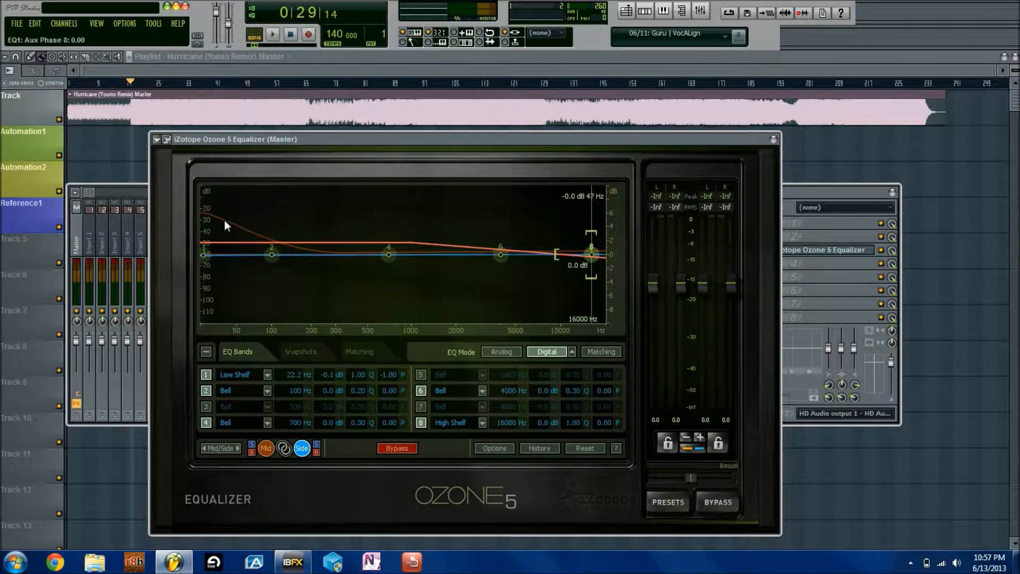
left_click(266, 447)
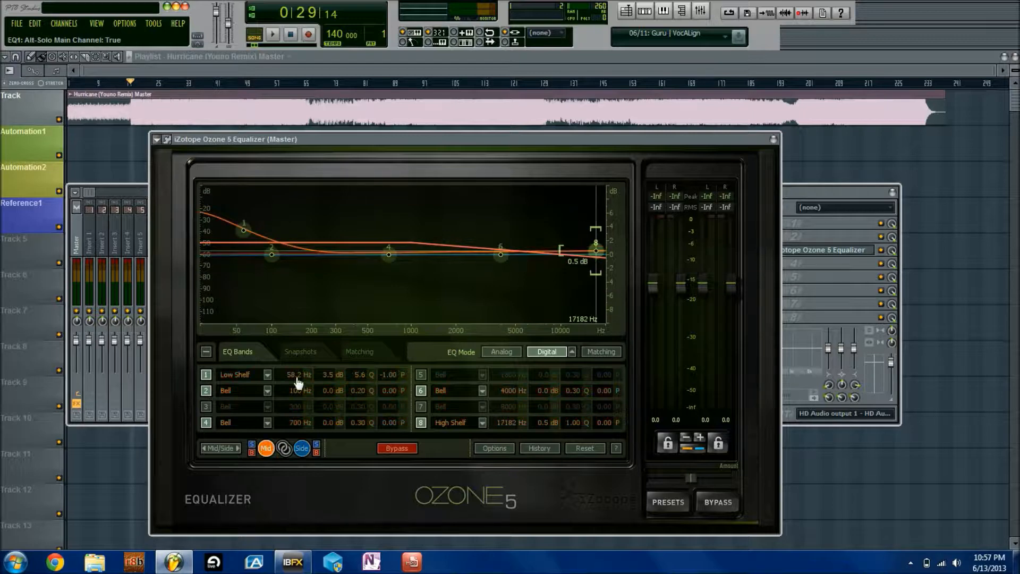
double_click(243, 230)
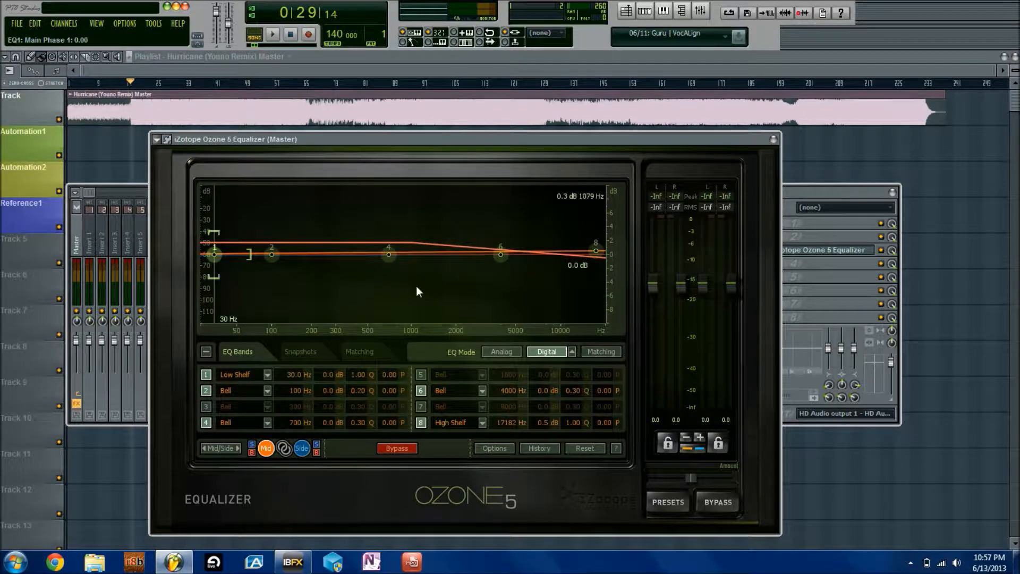
Switch to Left/Right and trial band 6 and band 4 boosts on Left, resetting both flat
left_click(225, 449)
left_click_drag(500, 254, 501, 230)
scroll(503, 229, "up", 4)
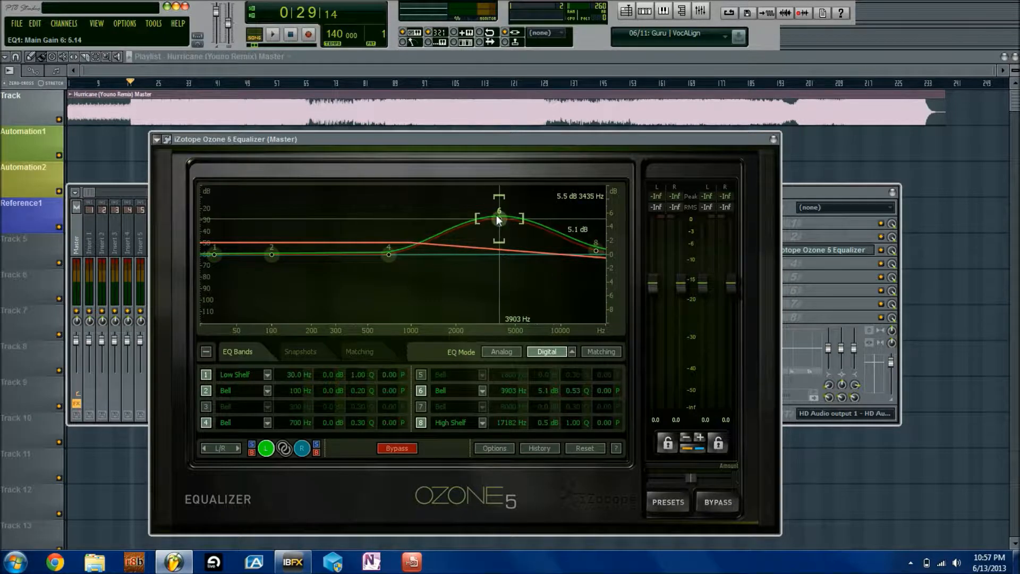
left_click_drag(503, 231, 509, 238)
double_click(508, 238)
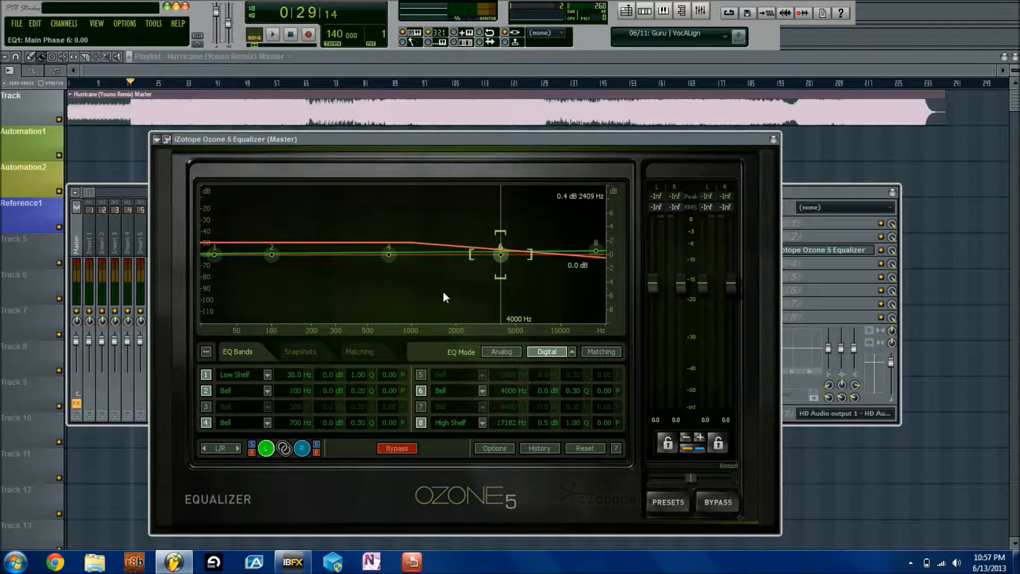
left_click_drag(387, 254, 364, 228)
scroll(365, 227, "up", 10)
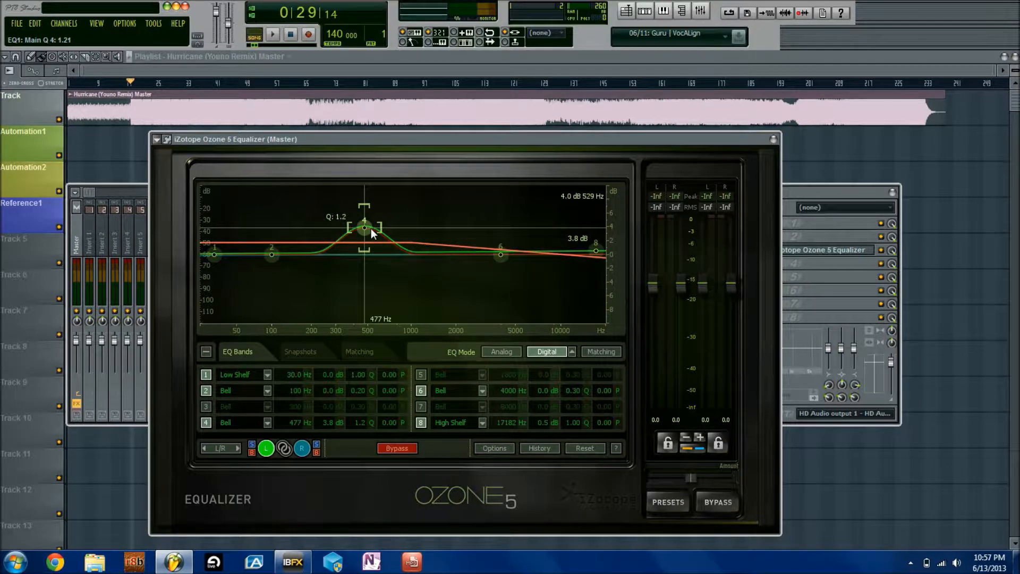
scroll(364, 228, "down", 5)
left_click_drag(364, 228, 425, 219)
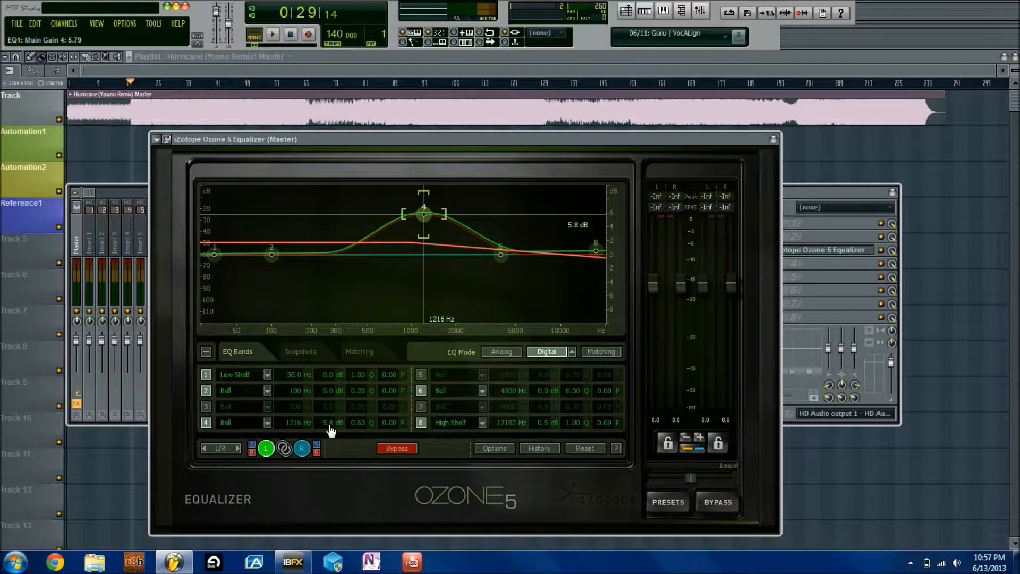
double_click(427, 218)
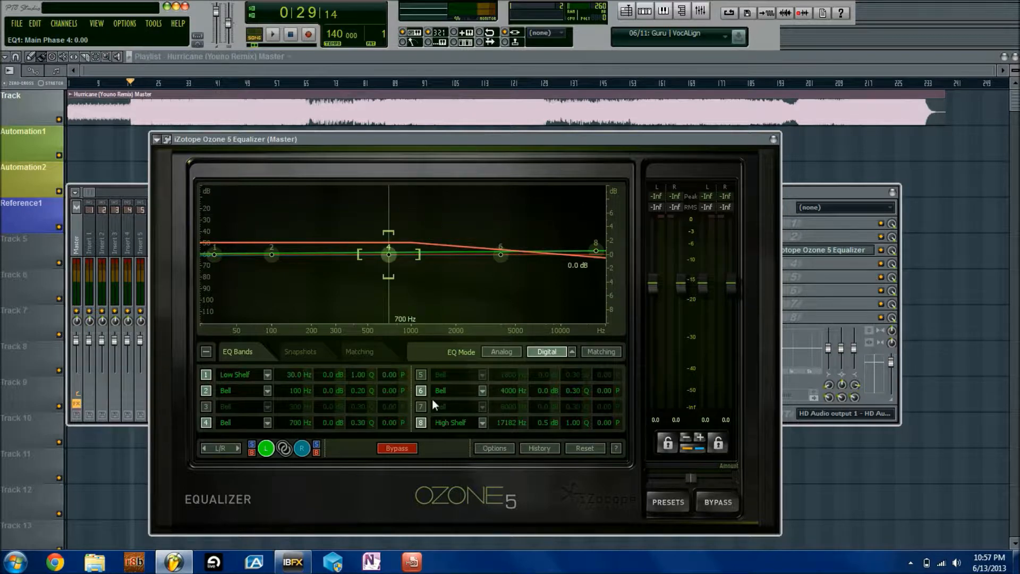
On the Right channel, trial a band 6 boost, link channels, and move band 6 to 1654 Hz
left_click(303, 448)
left_click_drag(500, 254, 472, 229)
scroll(508, 212, "up", 2)
scroll(508, 210, "up", 1)
double_click(472, 230)
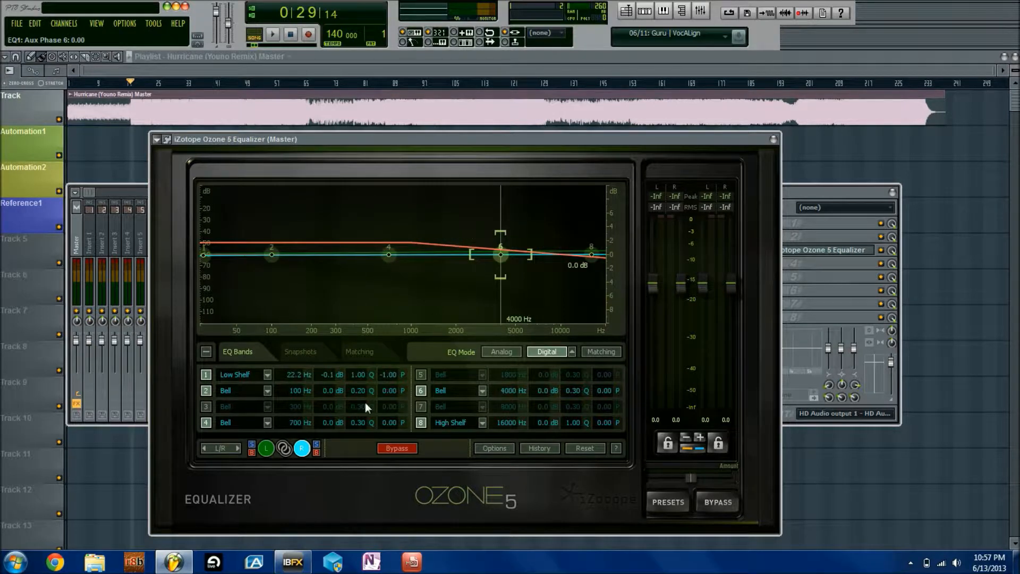
left_click(285, 449)
left_click_drag(500, 255, 442, 276)
Unlink channels, test the Right solo, go back to Stereo, and flatten band 6 at 4000 Hz
left_click(284, 448)
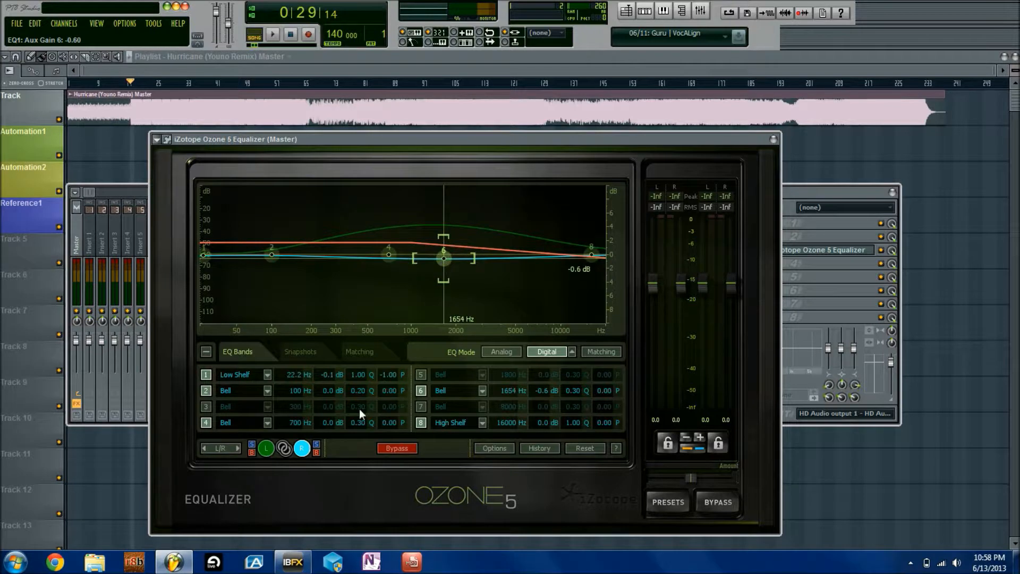
left_click(317, 446)
left_click(317, 447)
left_click(252, 452)
left_click(239, 448)
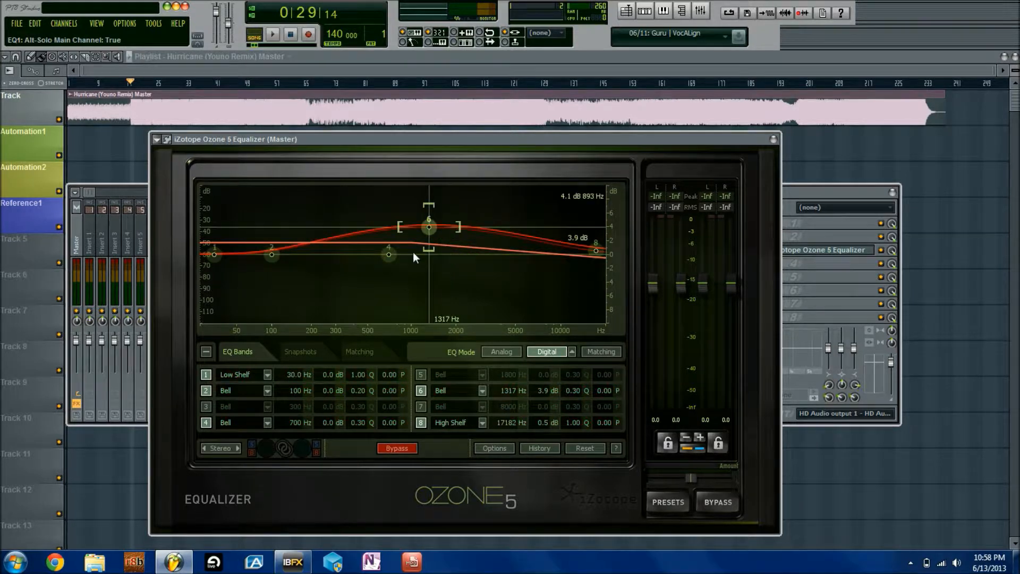
double_click(428, 226)
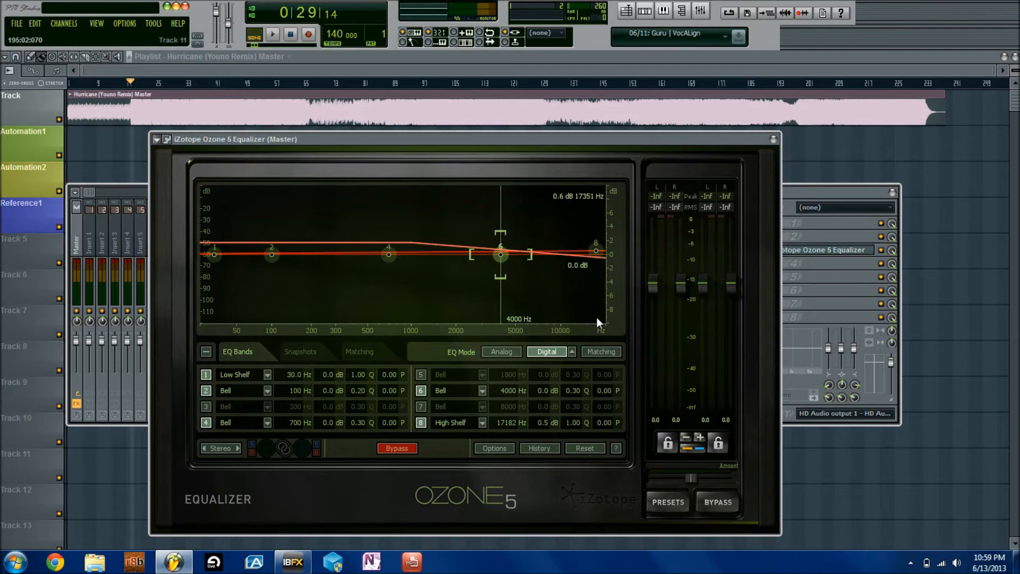
Bring up OneNote and the screen recorder's controls from the notification area
left_click(910, 562)
left_click(880, 497)
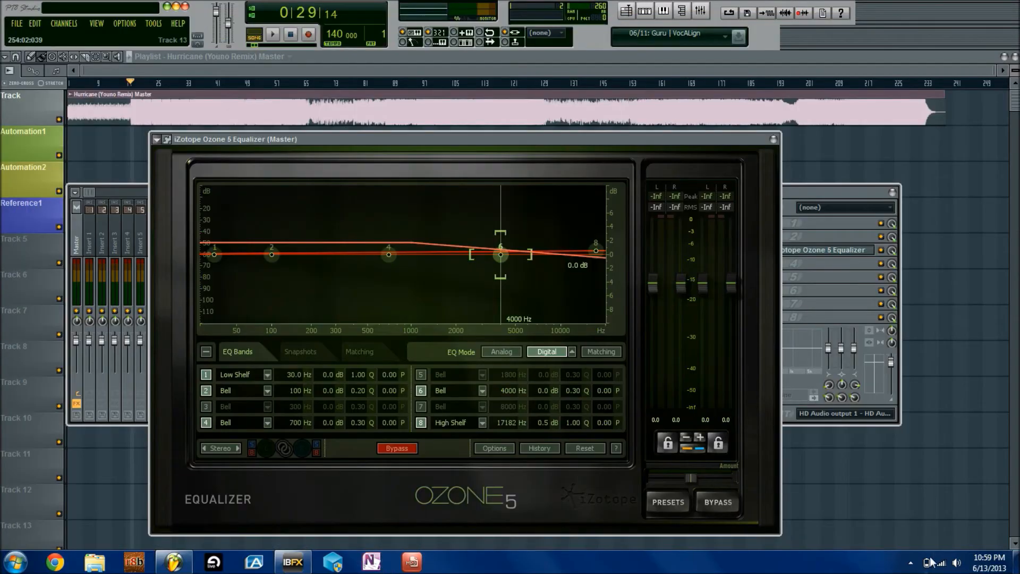
left_click(910, 562)
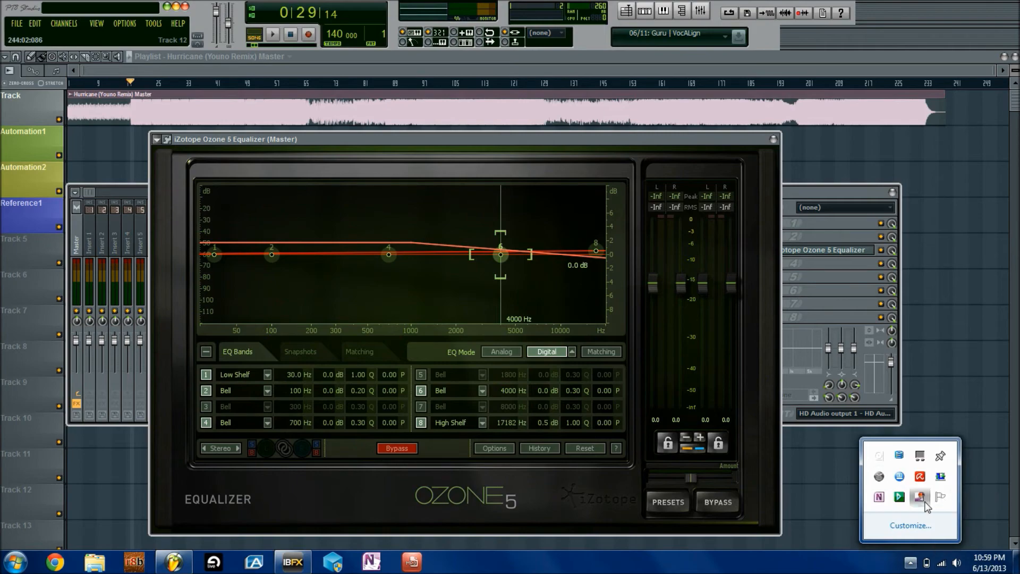